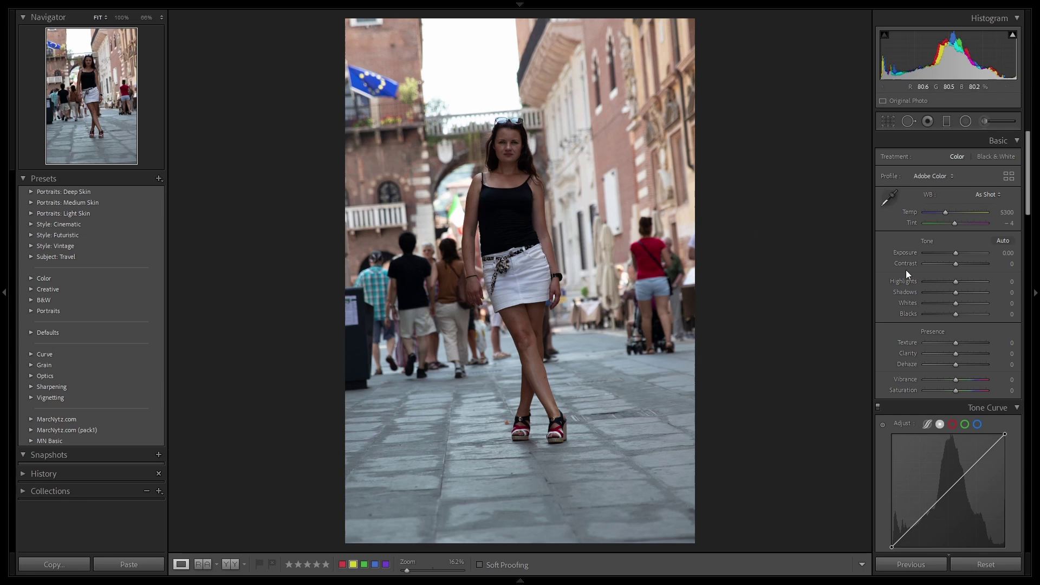
Pull Highlights to -100 and enable Remove Chromatic Aberration and lens Profile Corrections
left_click_drag(956, 282, 885, 281)
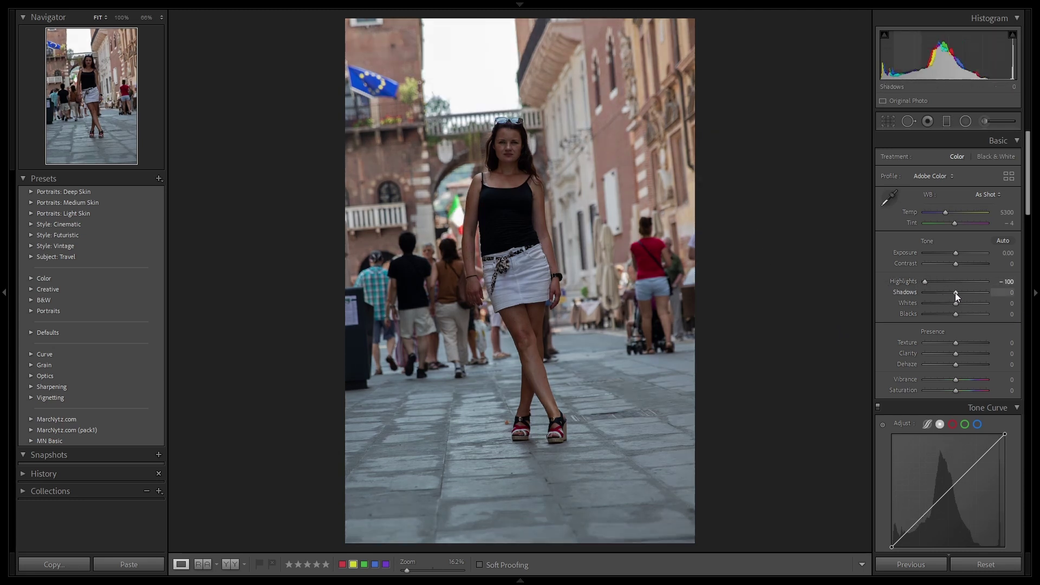
scroll(1005, 303, "down", 5)
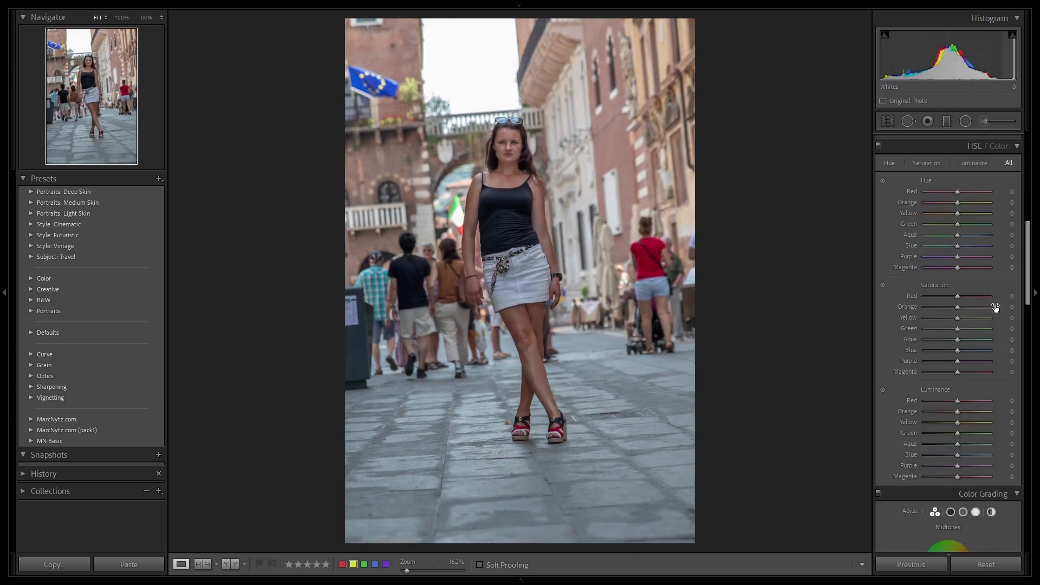
scroll(995, 304, "down", 5)
scroll(994, 304, "down", 2)
left_click(894, 383)
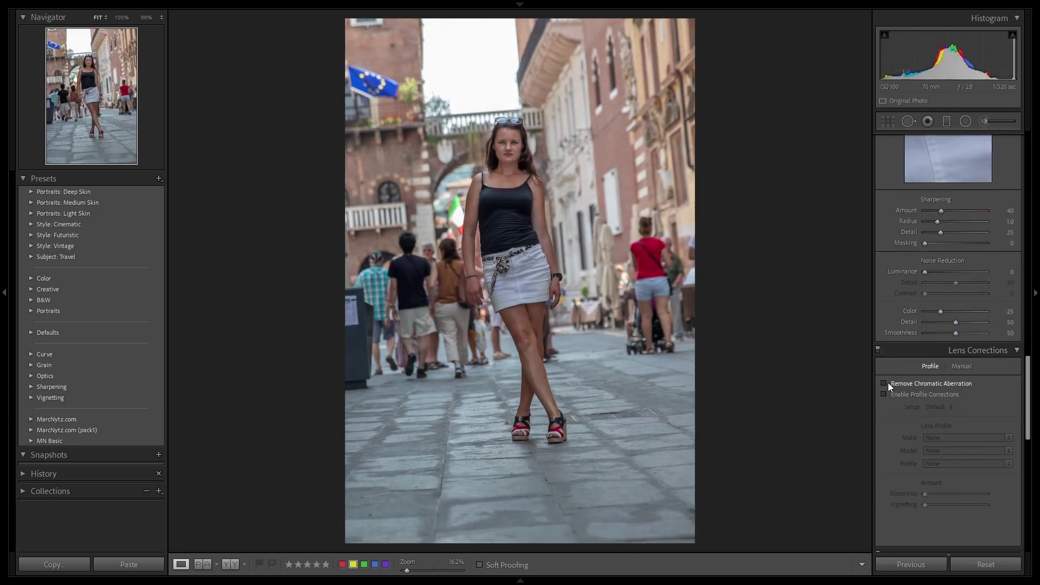
left_click(884, 394)
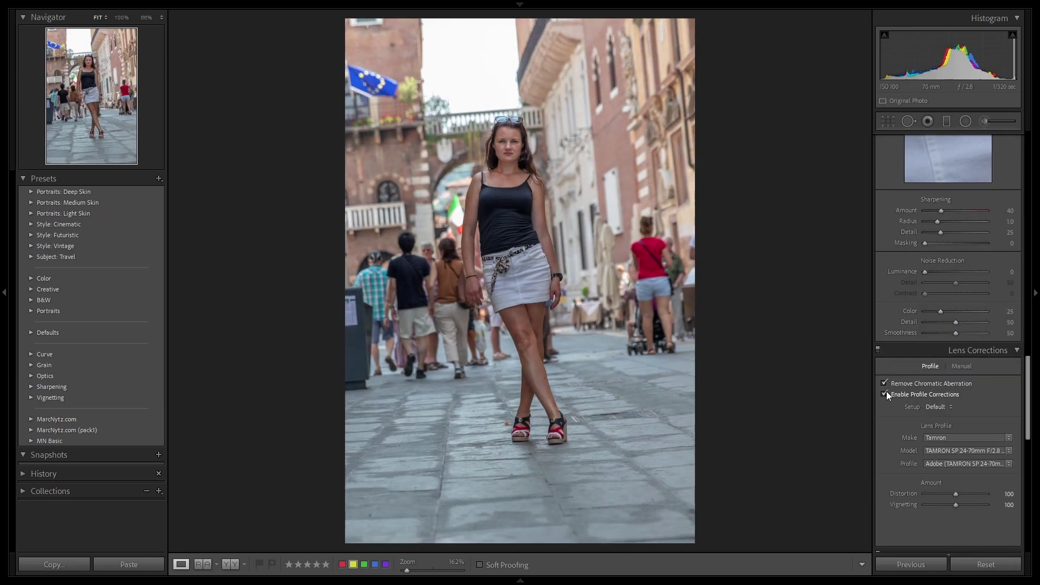
scroll(910, 325, "up", 8)
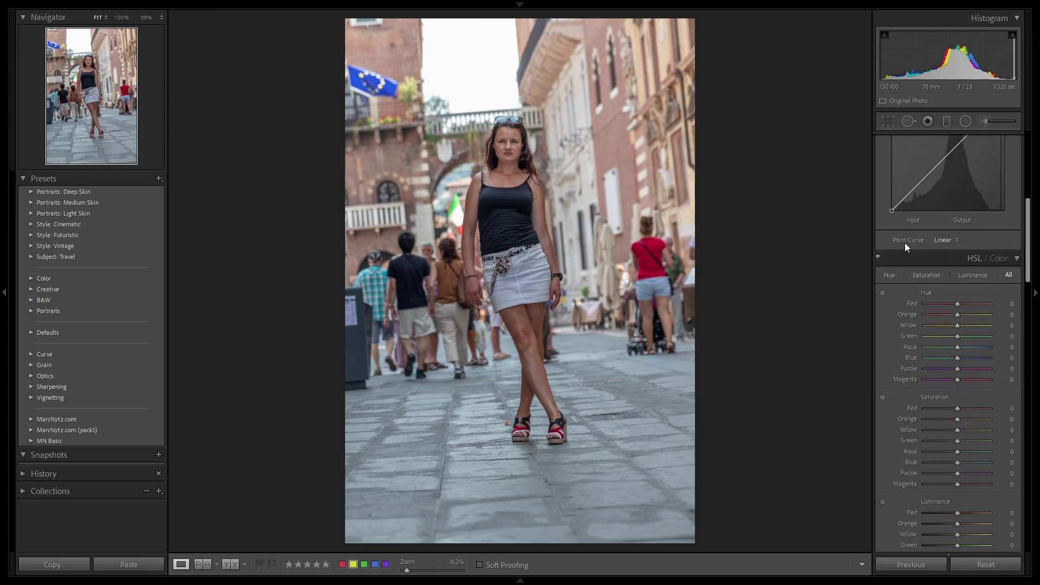
Crop the portrait to the 4 x 5 / 8 x 10 aspect with a slight tilt
left_click(888, 124)
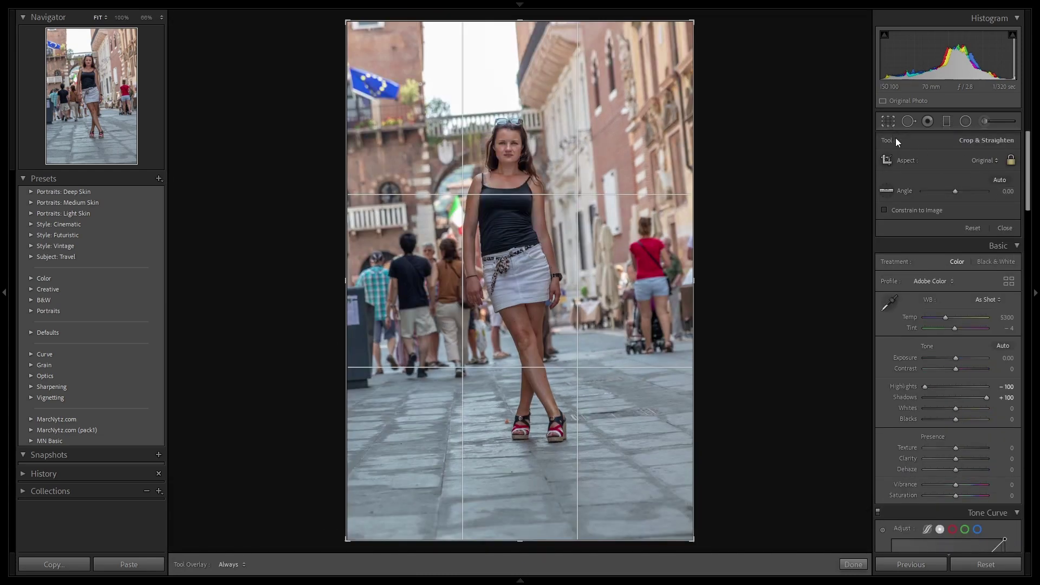
left_click(983, 161)
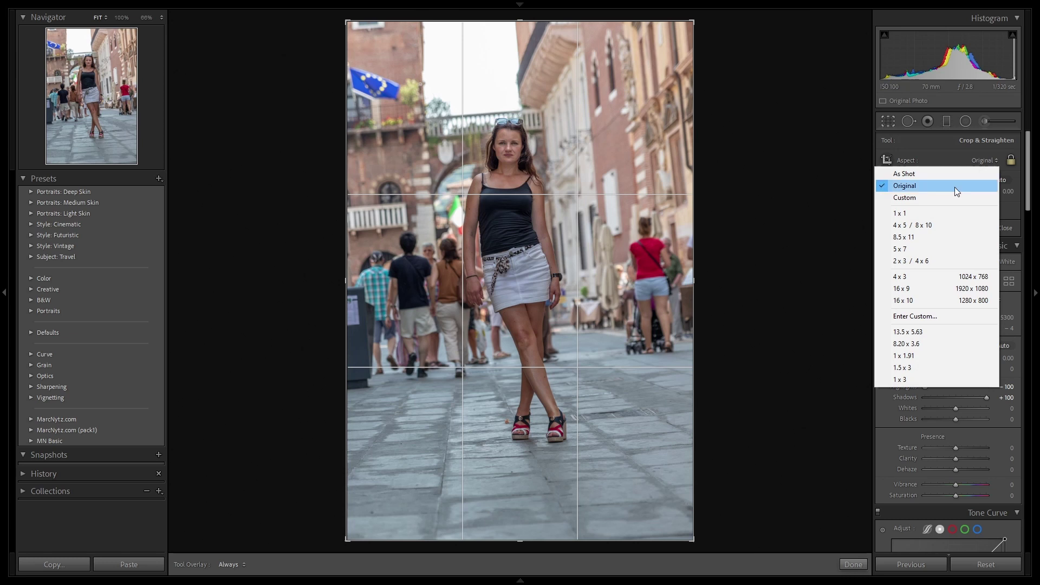
left_click(898, 227)
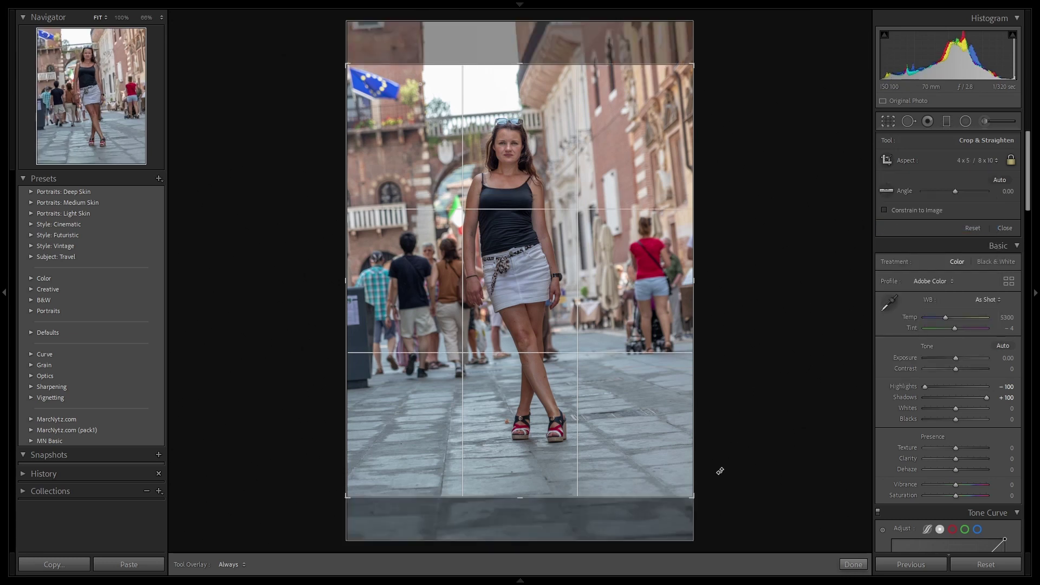
left_click_drag(720, 487, 698, 508)
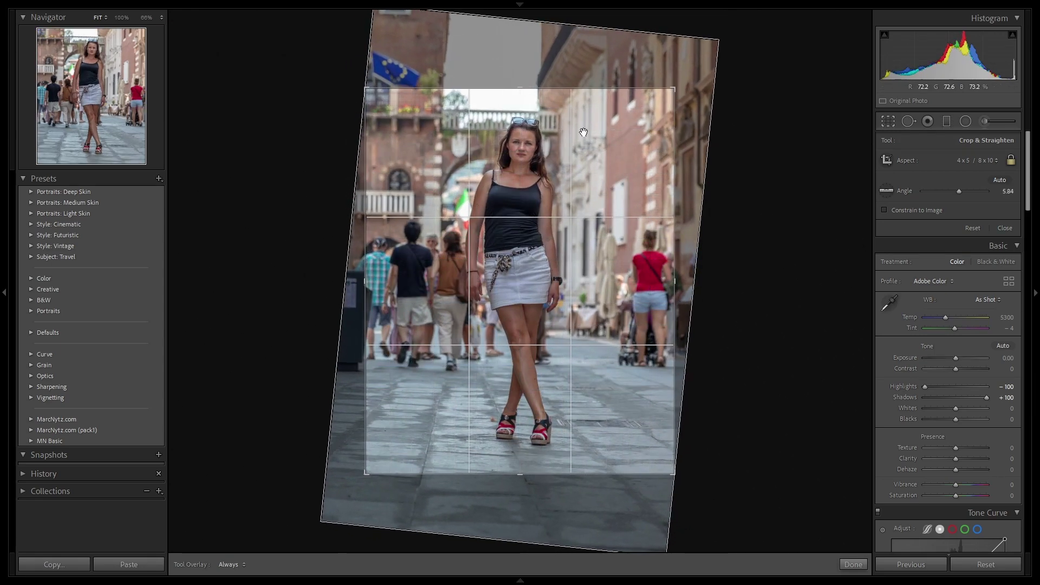
key("Return")
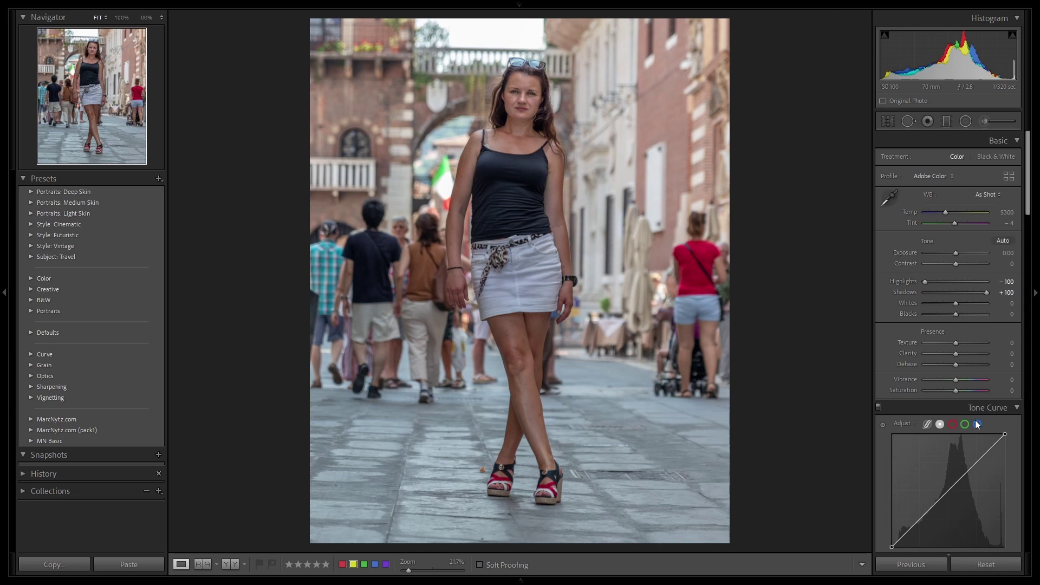
Add two tone curve points and raise the black endpoint, comparing with the curve off
left_click(944, 491)
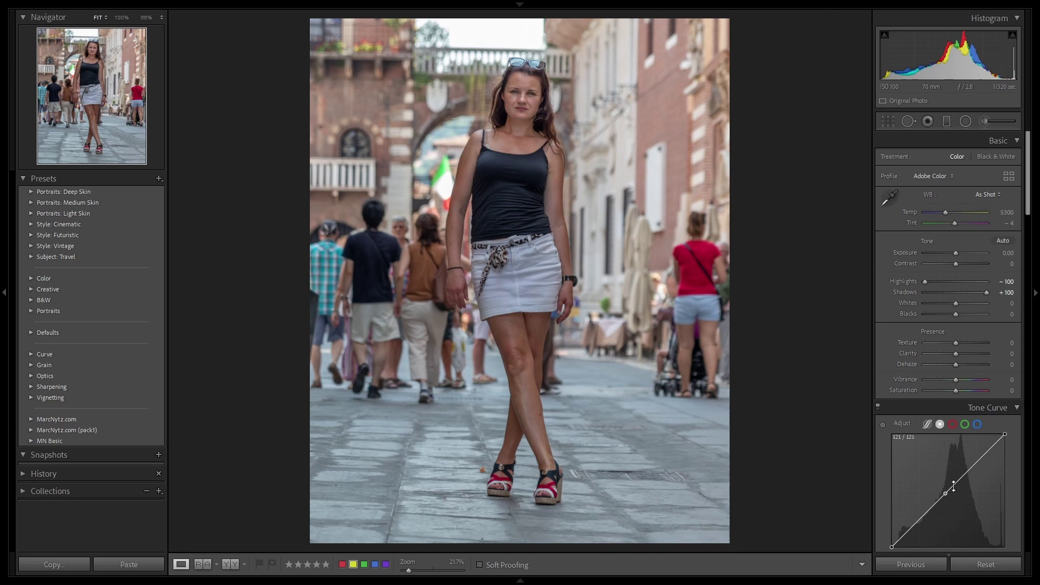
left_click(973, 466)
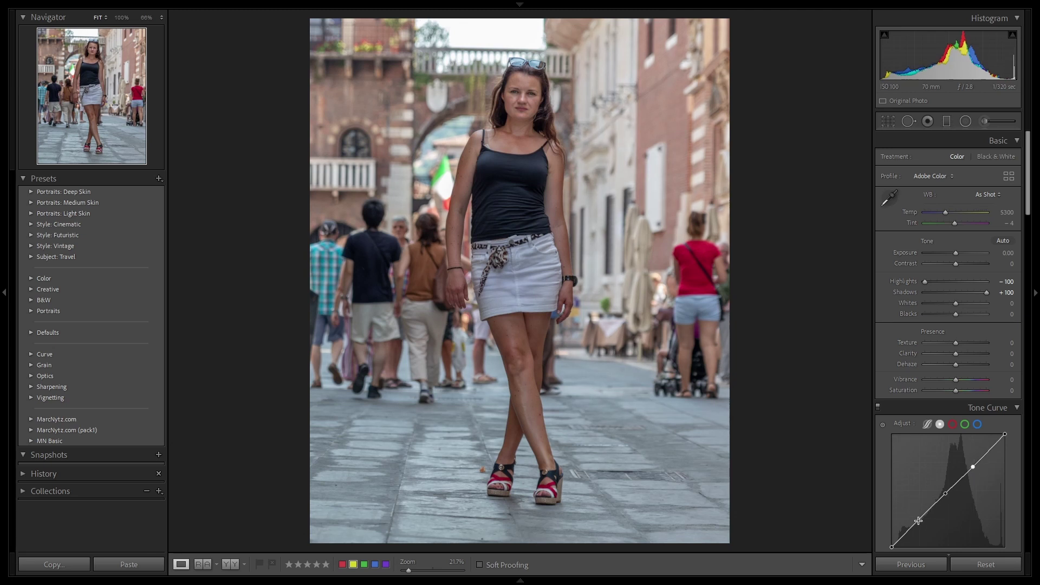
left_click(891, 544)
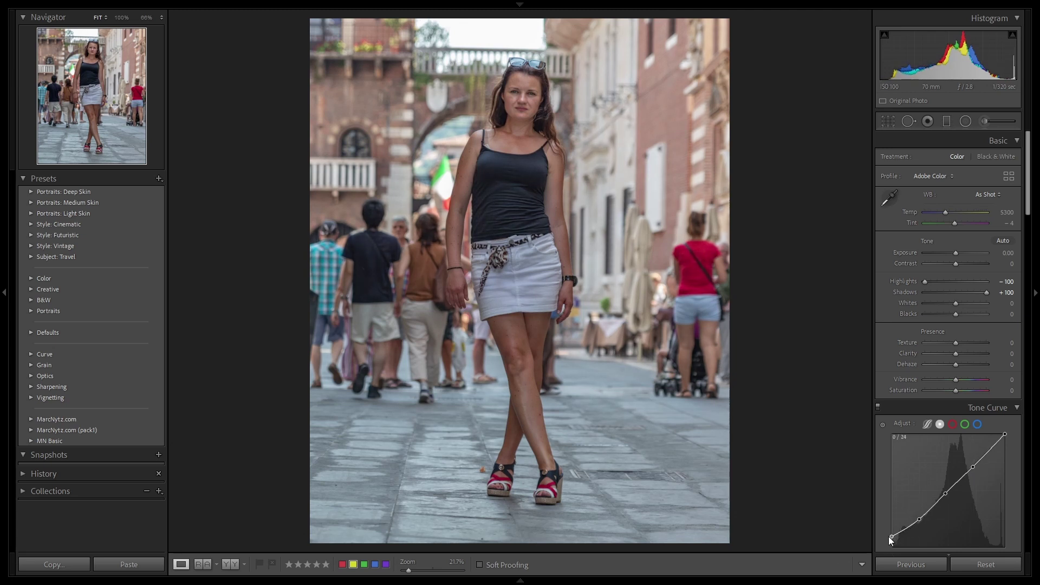
left_click_drag(890, 538, 889, 538)
scroll(902, 443, "down", 3)
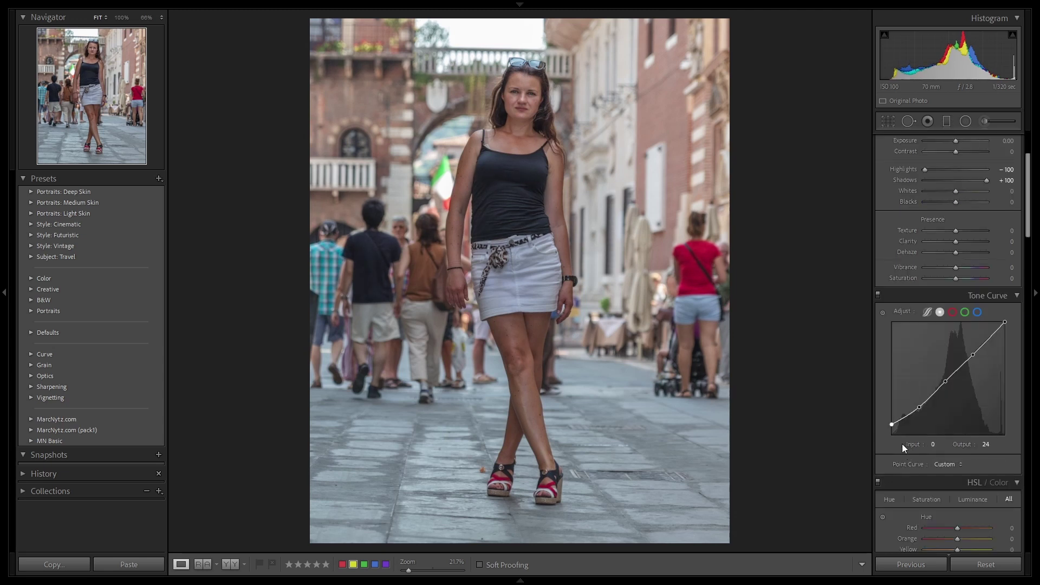
left_click(878, 293)
left_click(878, 293)
left_click(879, 298)
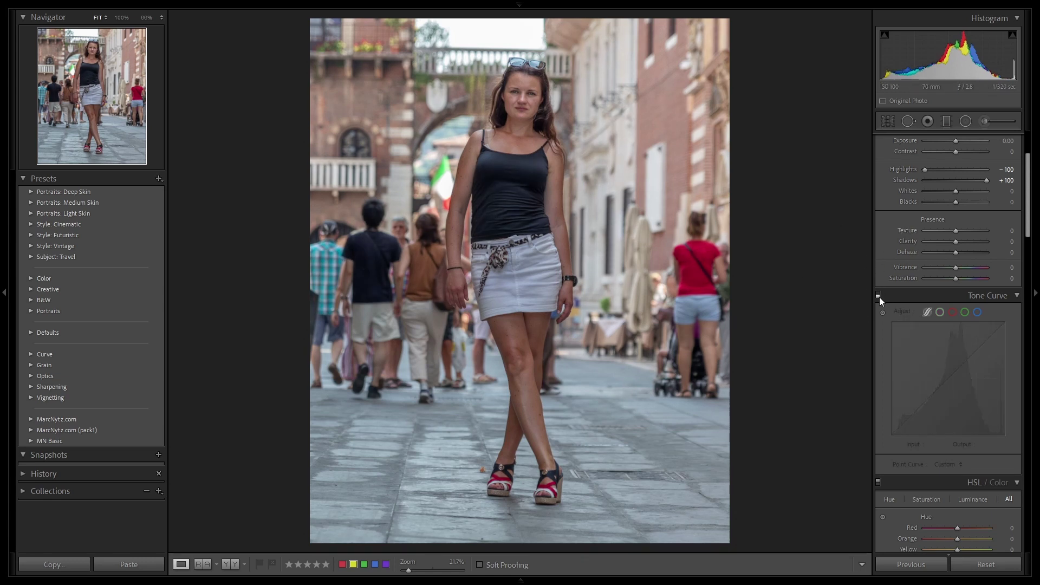
left_click(879, 297)
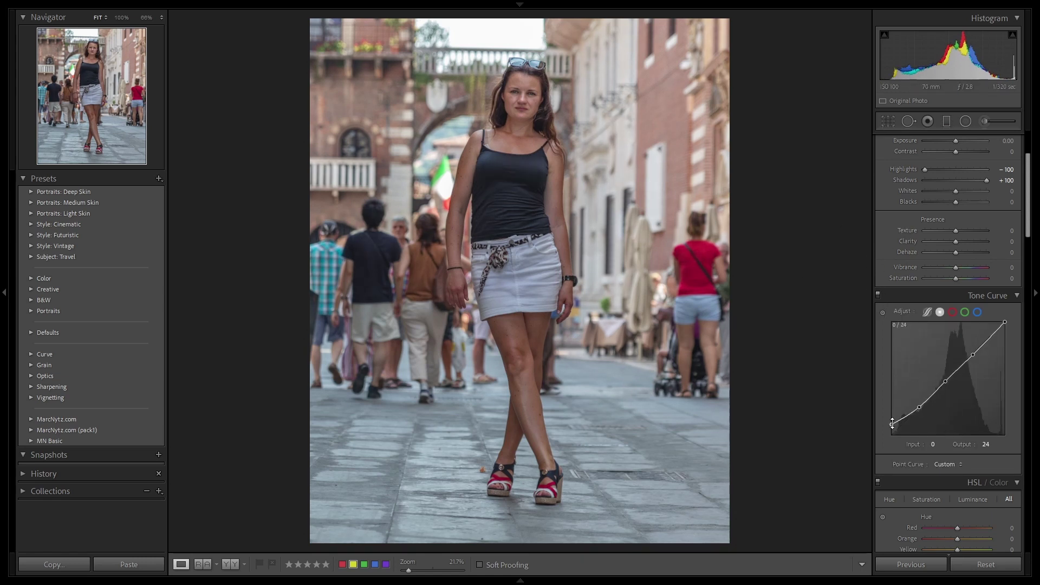
Fine-tune the black endpoint and both curve points, then compare before and after again
left_click_drag(893, 425, 892, 421)
left_click_drag(921, 407, 924, 405)
left_click_drag(973, 356, 976, 356)
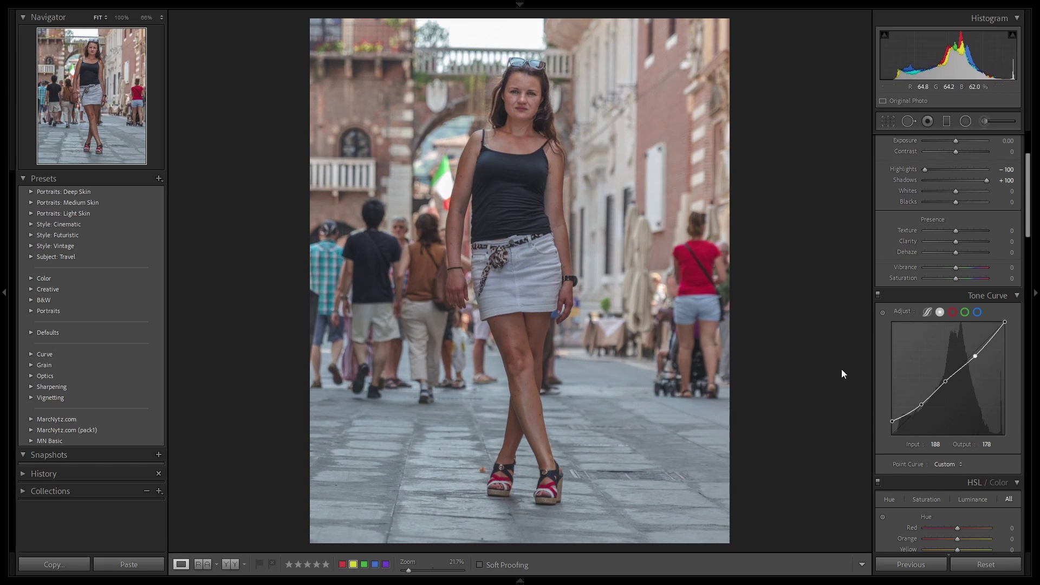
left_click(876, 295)
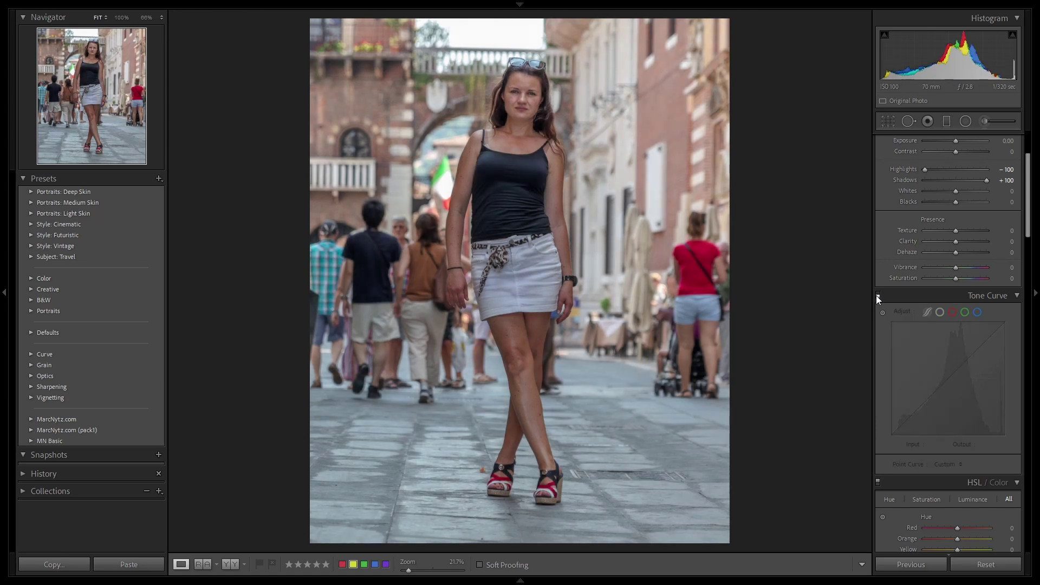
left_click(876, 295)
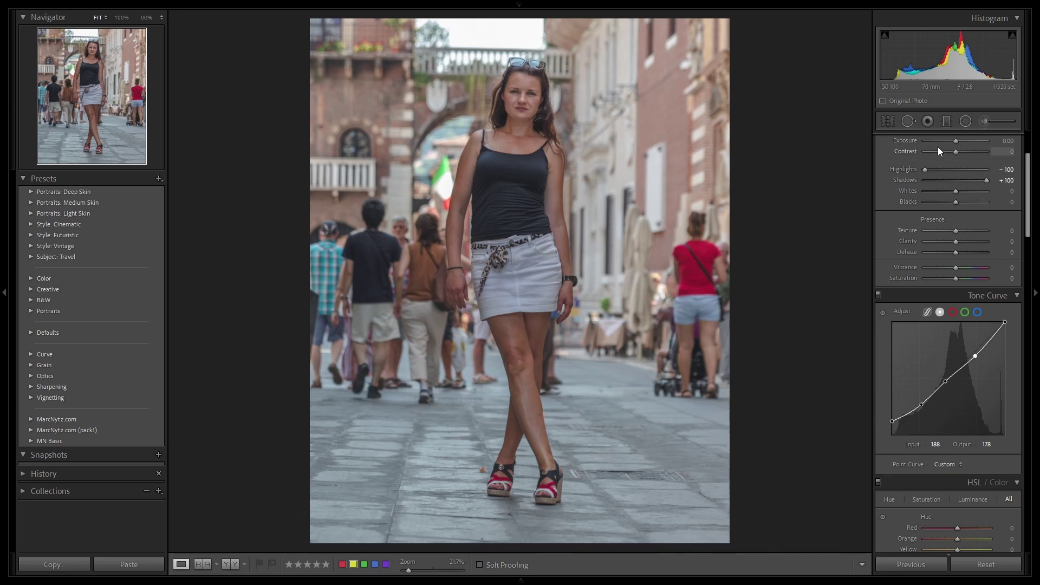
Add an oval radial filter over the woman with Highlights -100, Shadows +100 and Exposure 0.30
left_click(970, 120)
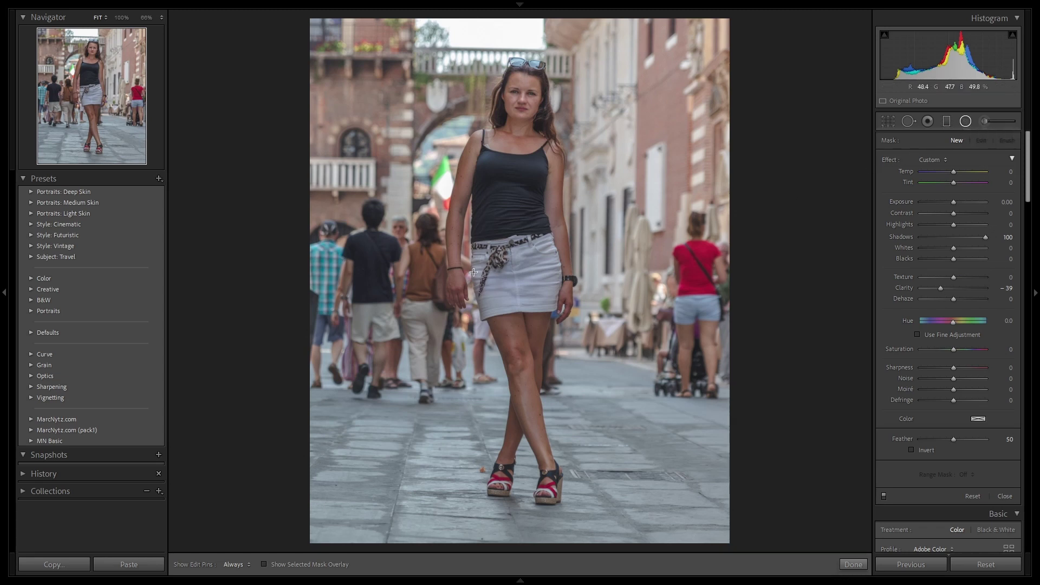
mouse_move(510, 241)
left_mouse_down()
mouse_move(596, 470)
mouse_move(664, 512)
left_mouse_up()
left_click_drag(506, 246, 517, 282)
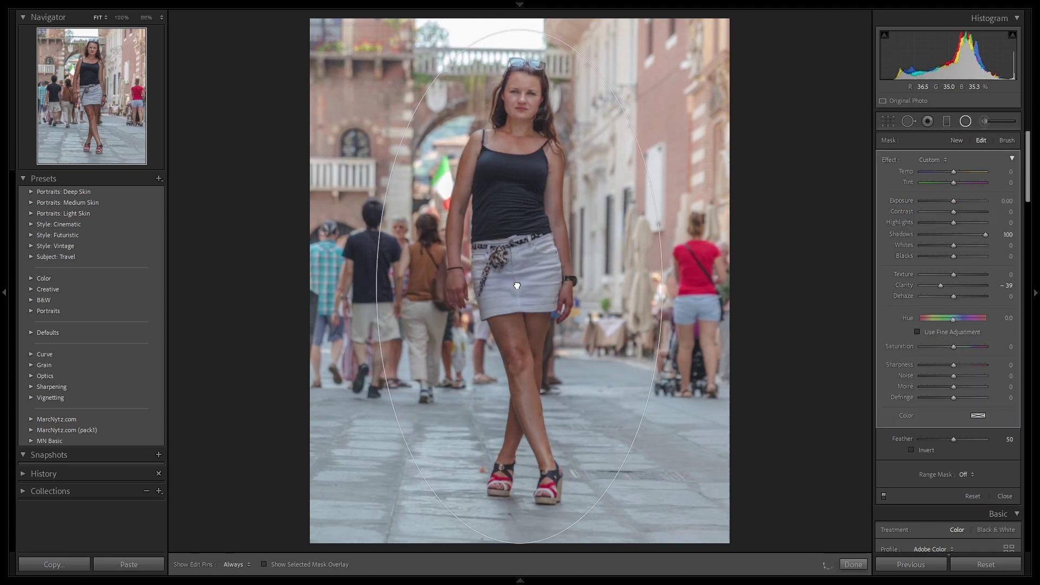
double_click(885, 160)
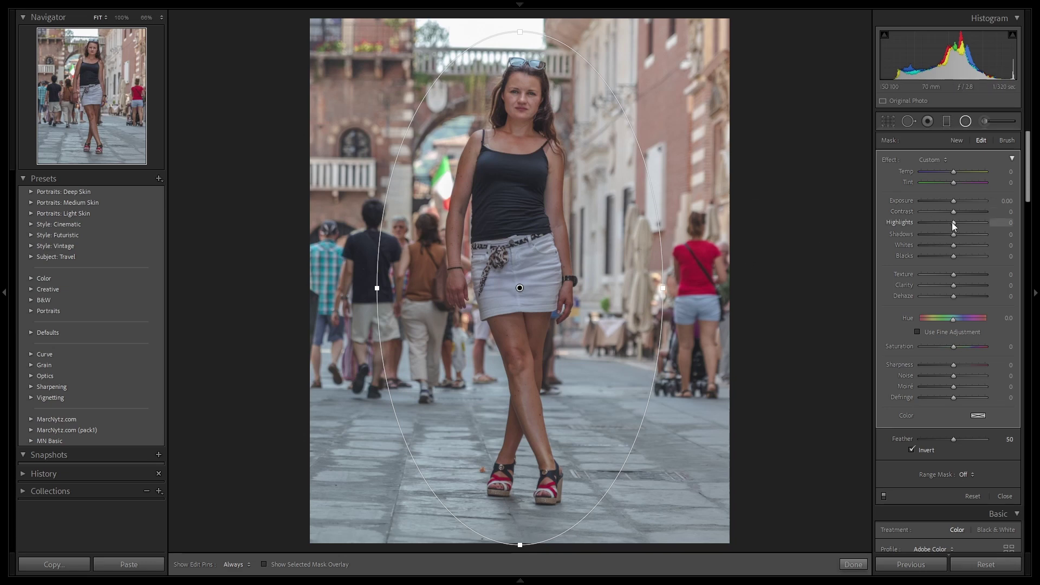
left_click_drag(954, 223, 871, 229)
left_click_drag(954, 234, 1023, 238)
left_click(953, 200)
key("Up")
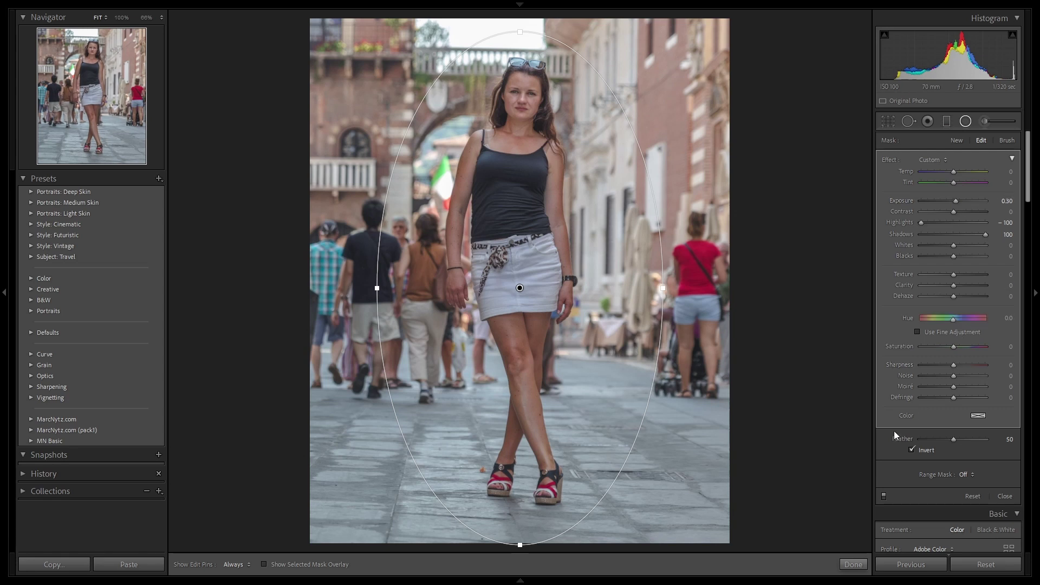
left_click(853, 564)
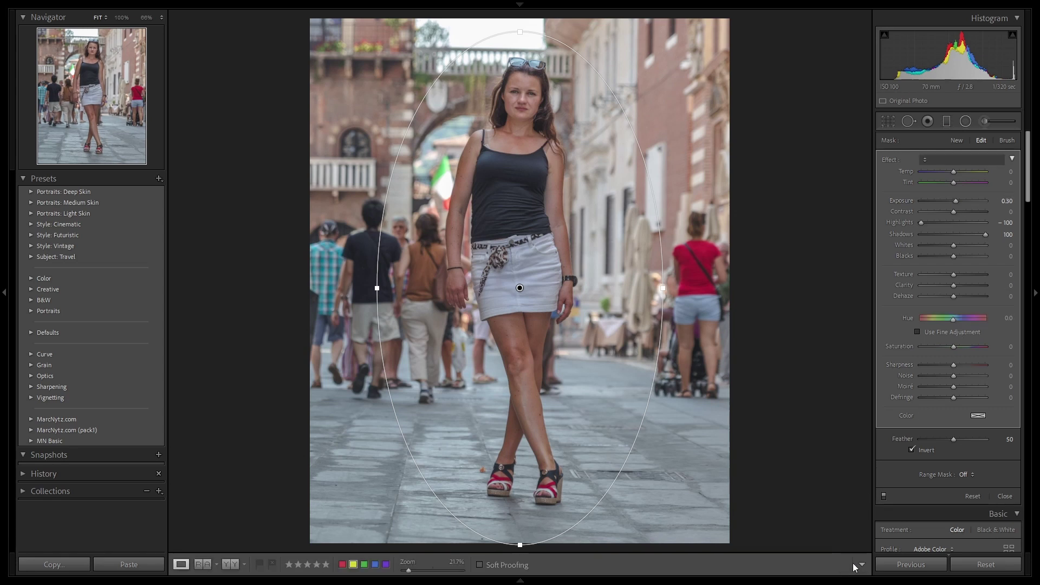
Add a wide oval radial filter around the woman with Exposure -1.58 and Clarity 100
left_click(965, 121)
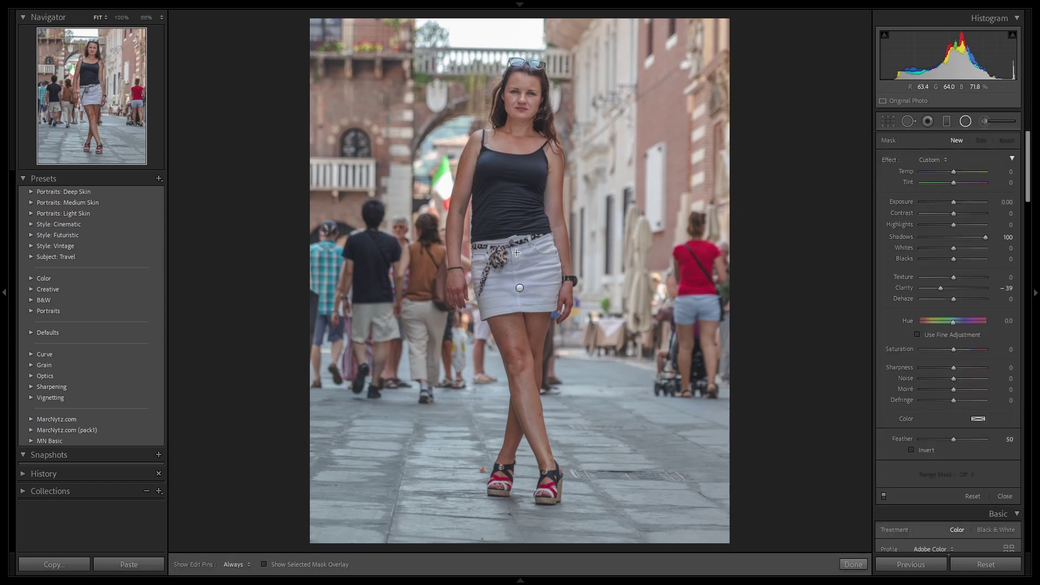
left_click_drag(514, 254, 898, 583)
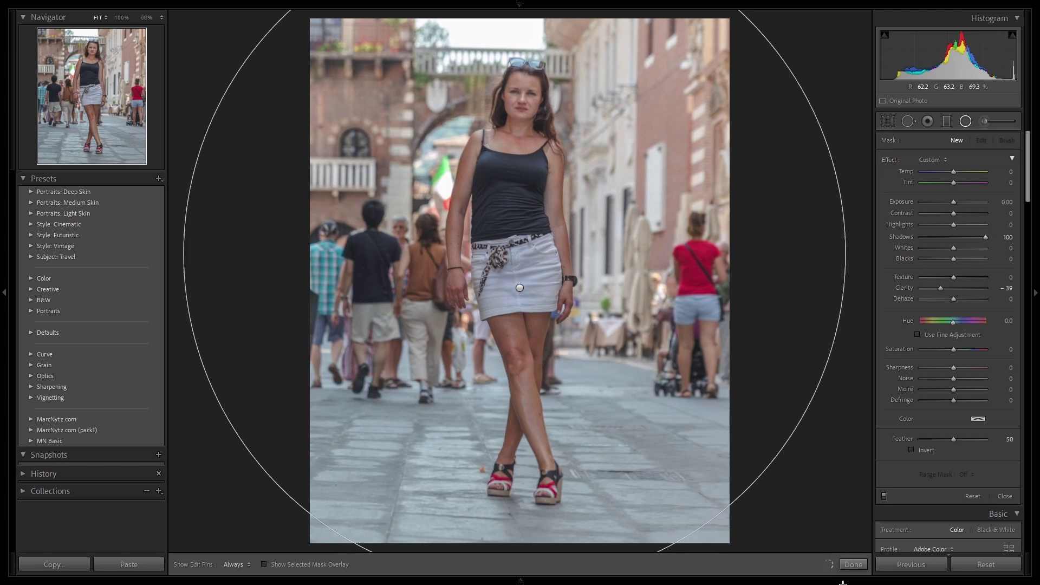
left_click_drag(898, 582, 813, 582)
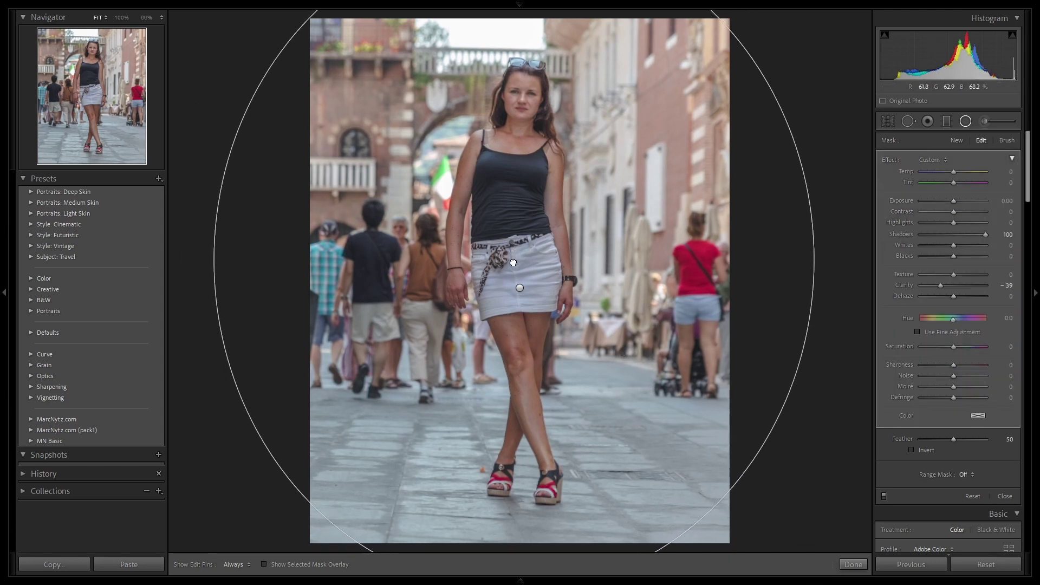
left_click_drag(513, 264, 511, 269)
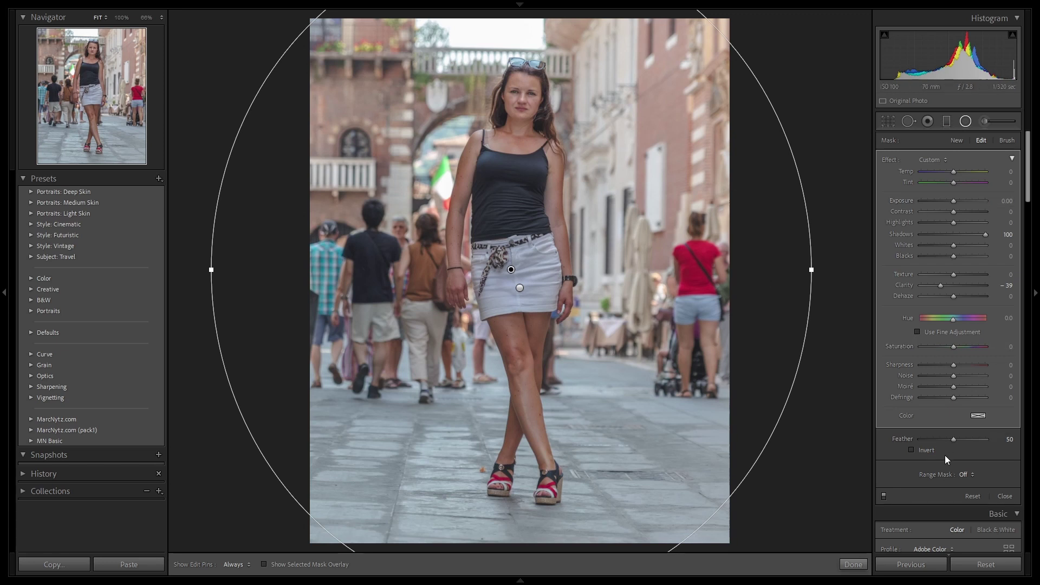
double_click(887, 161)
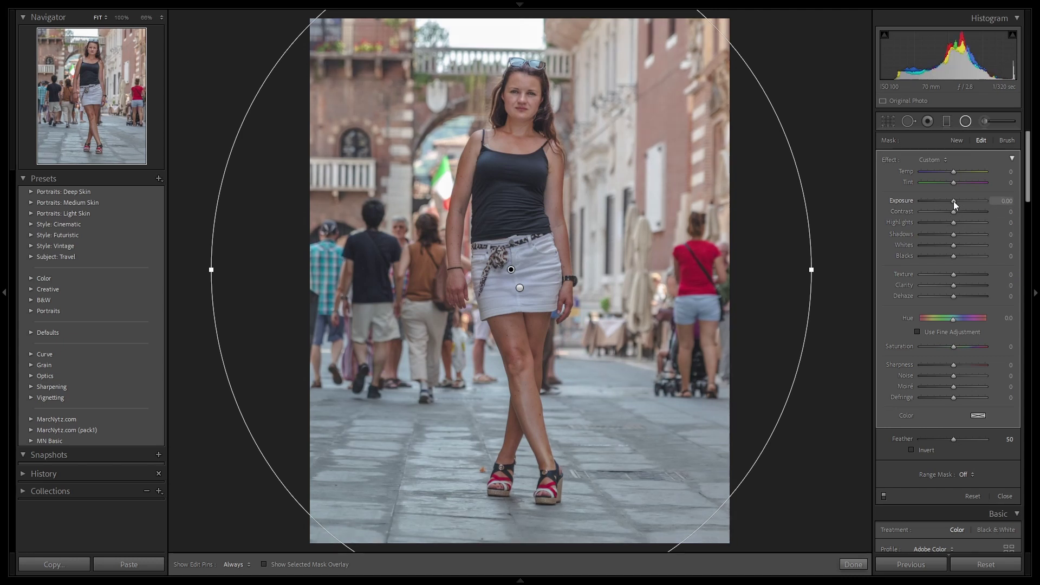
left_click_drag(953, 201, 941, 200)
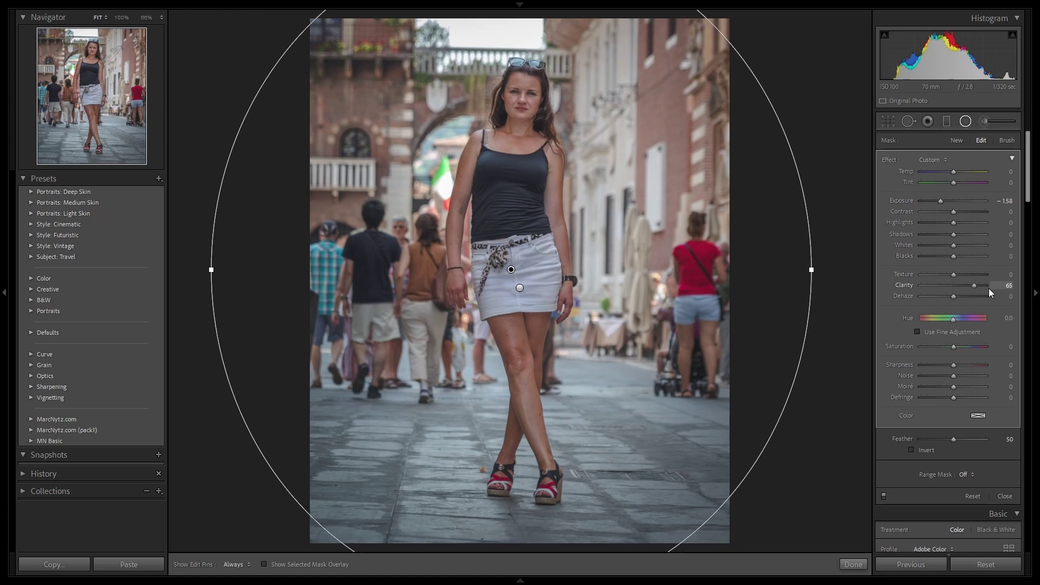
left_click_drag(989, 288, 996, 288)
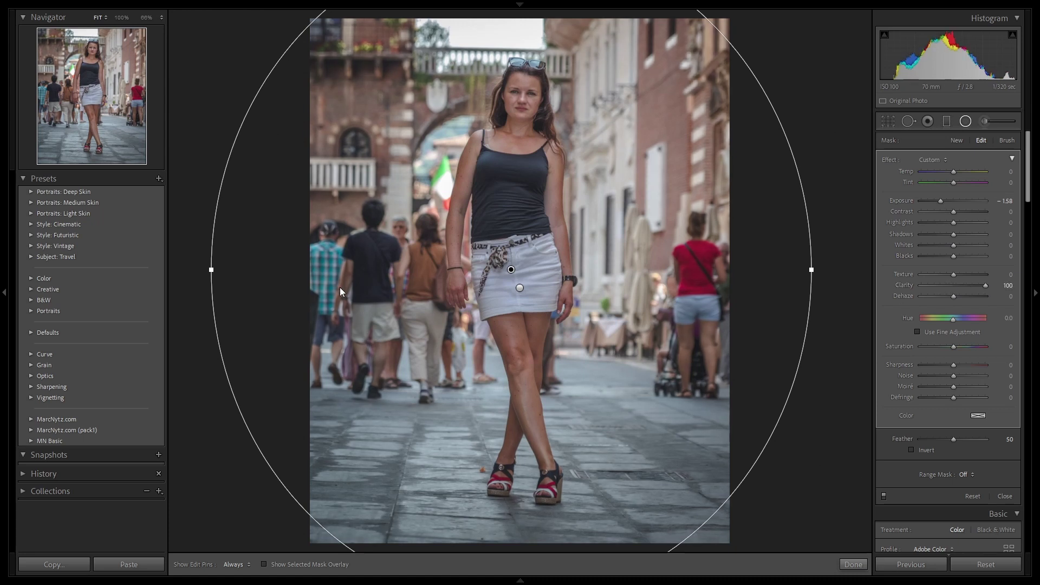
left_click_drag(211, 269, 242, 269)
left_click_drag(511, 269, 524, 267)
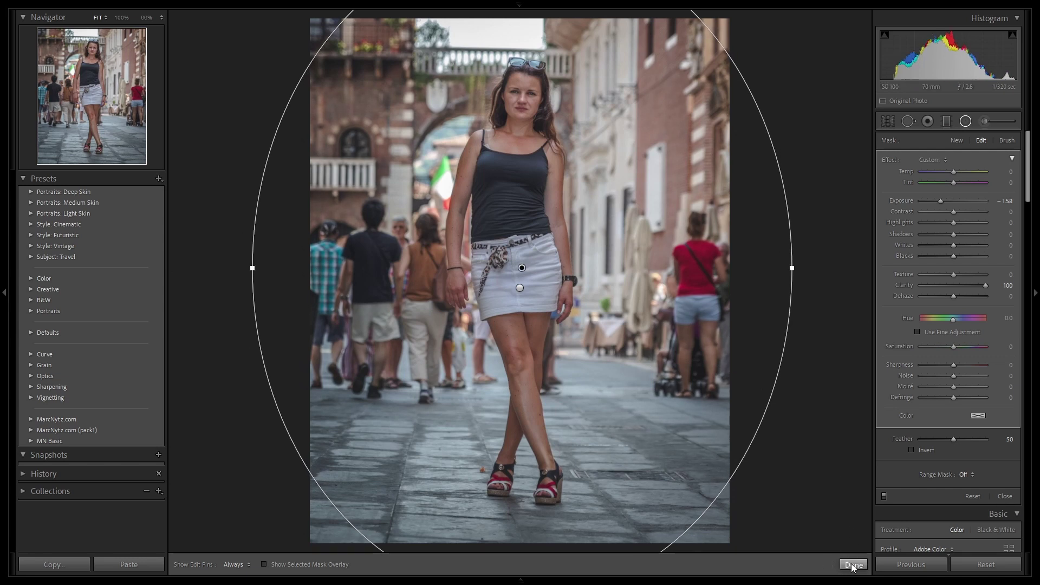
left_click(853, 564)
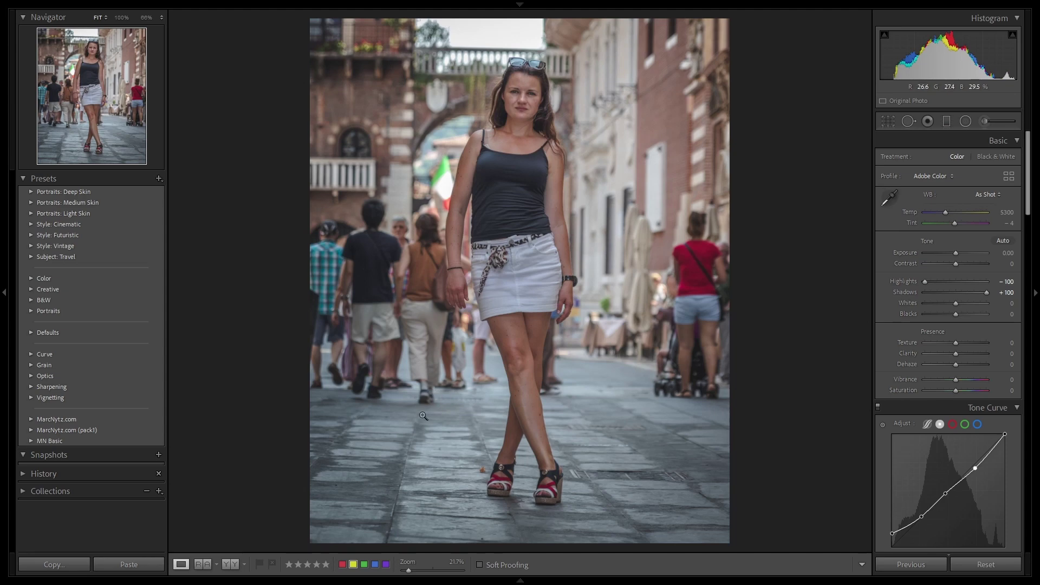
left_click(200, 565)
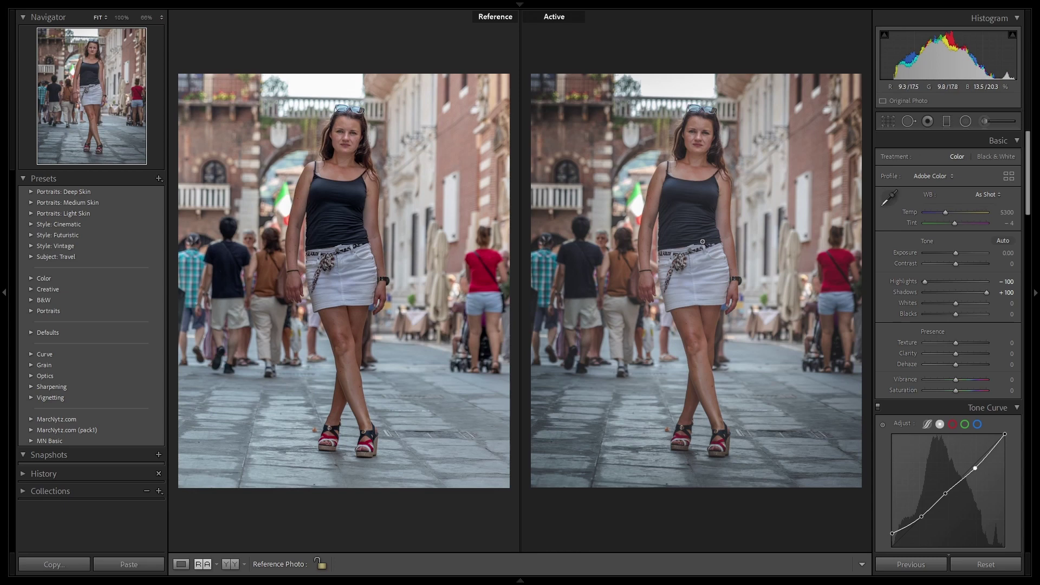
left_click(181, 565)
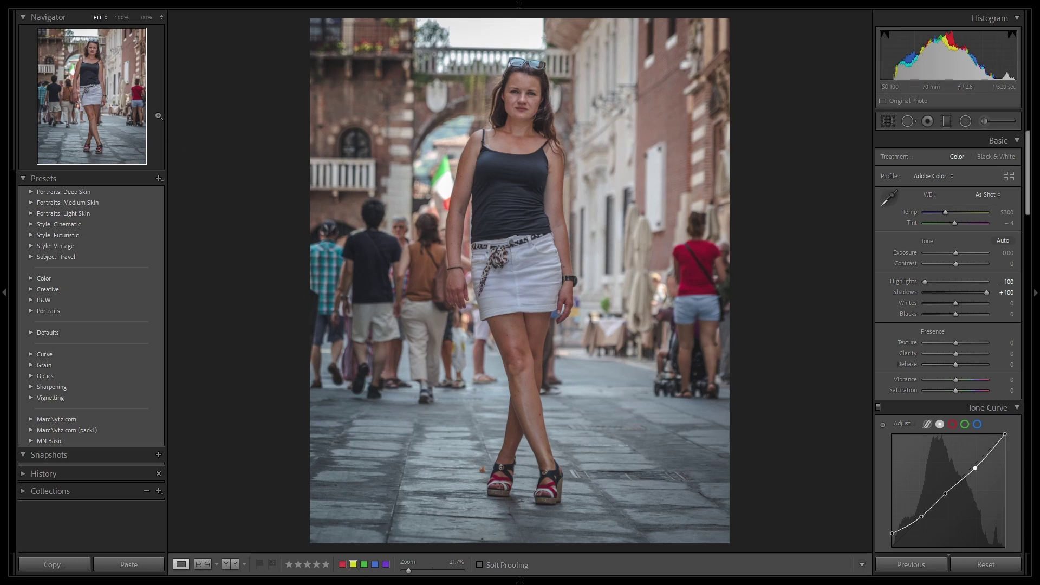
Start a new develop preset named 'moody 001' in a new 'Moody styles' group
left_click(159, 179)
left_click(175, 191)
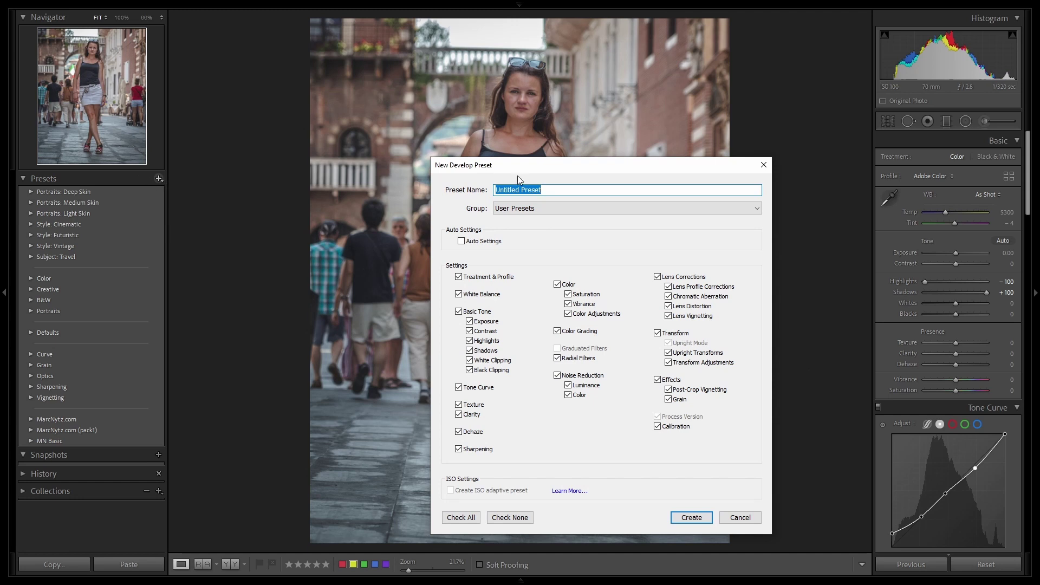
type("moody 001")
left_click(533, 211)
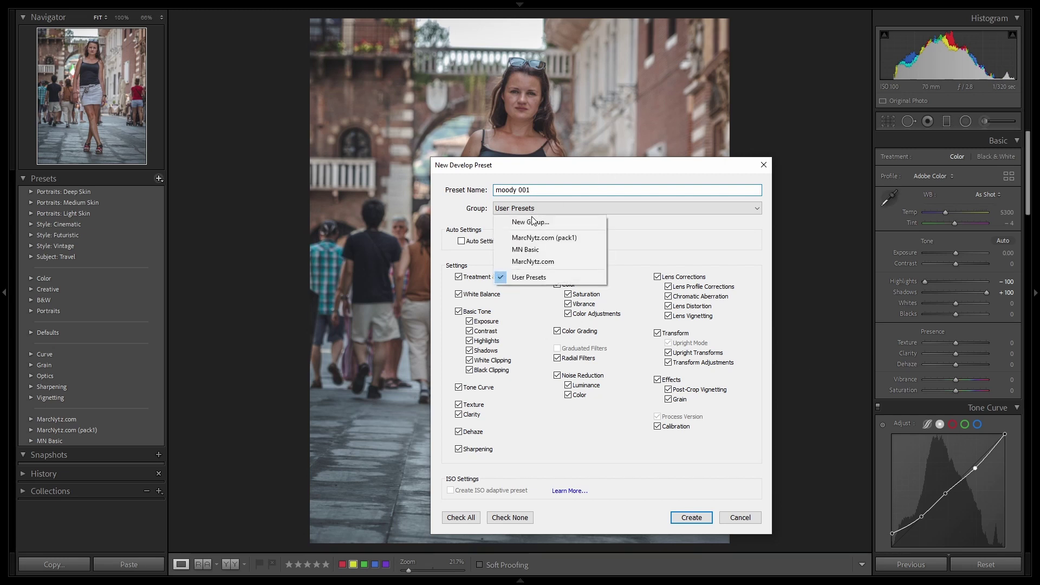
left_click(533, 223)
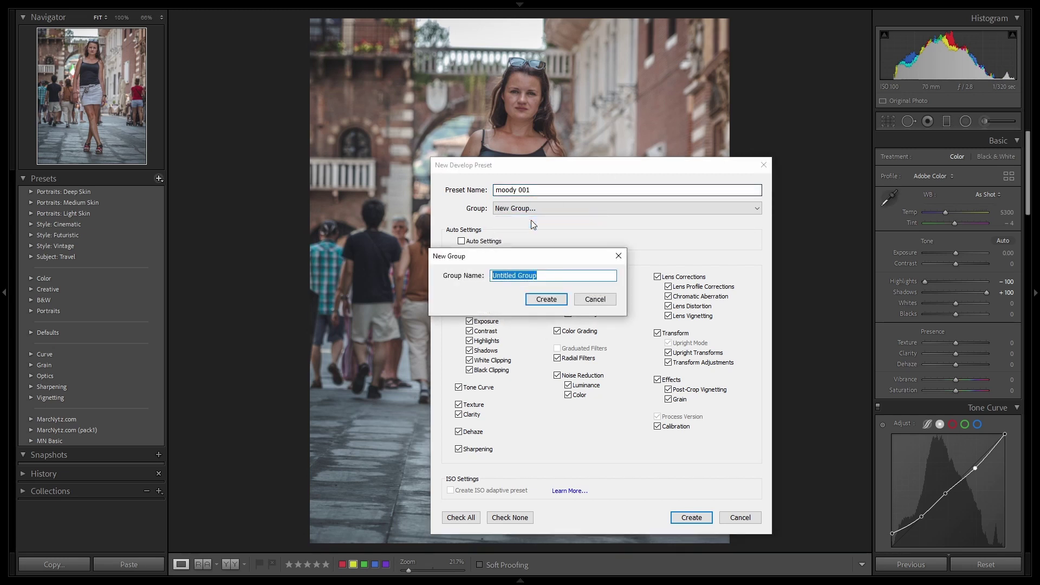
type("Moody")
type(" styles")
left_click(547, 299)
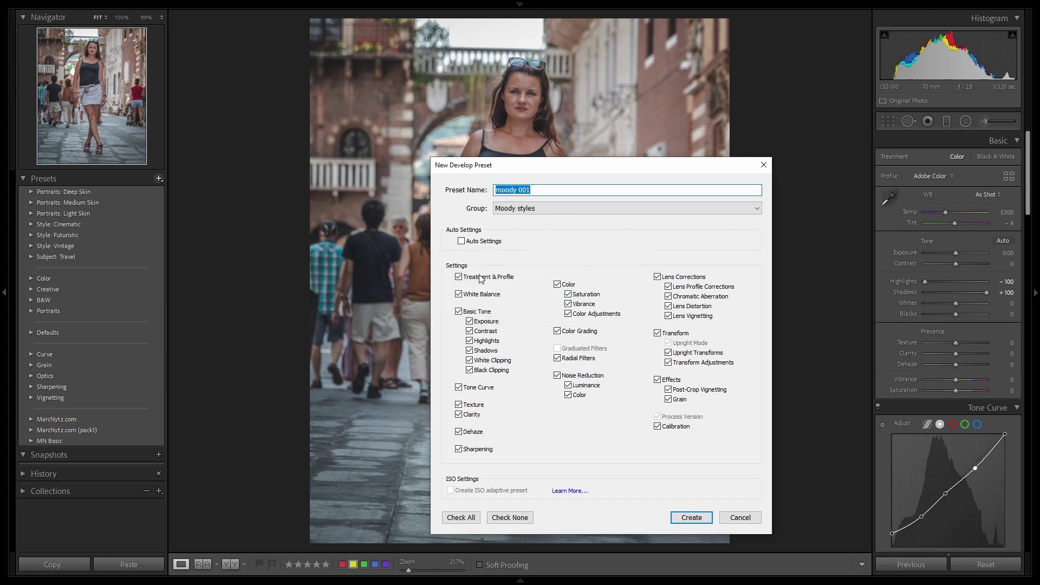
Include only highlights, tone curve and lens profile corrections, then create the preset
left_click(510, 517)
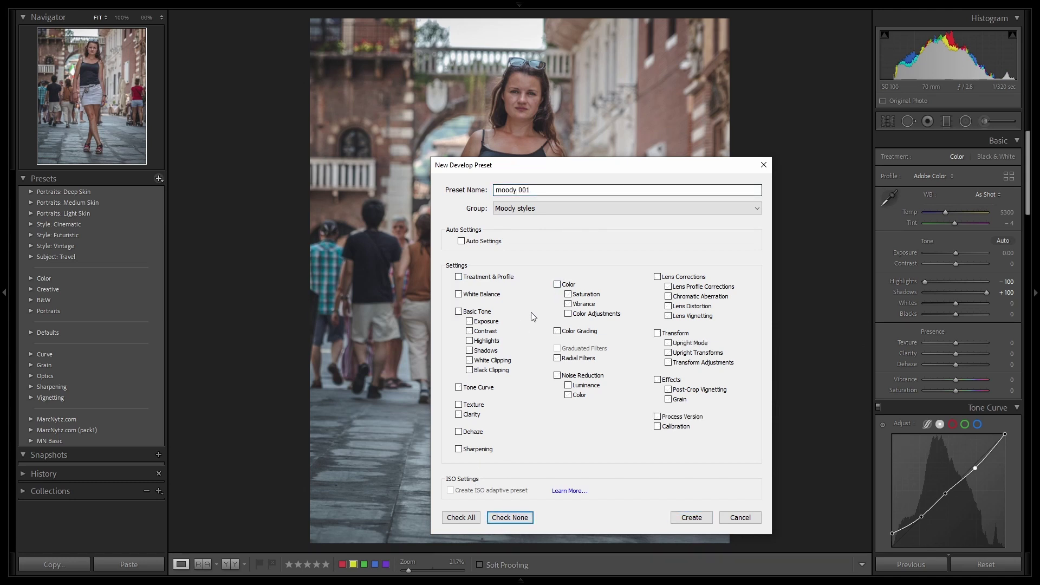
left_click(459, 387)
left_click(469, 341)
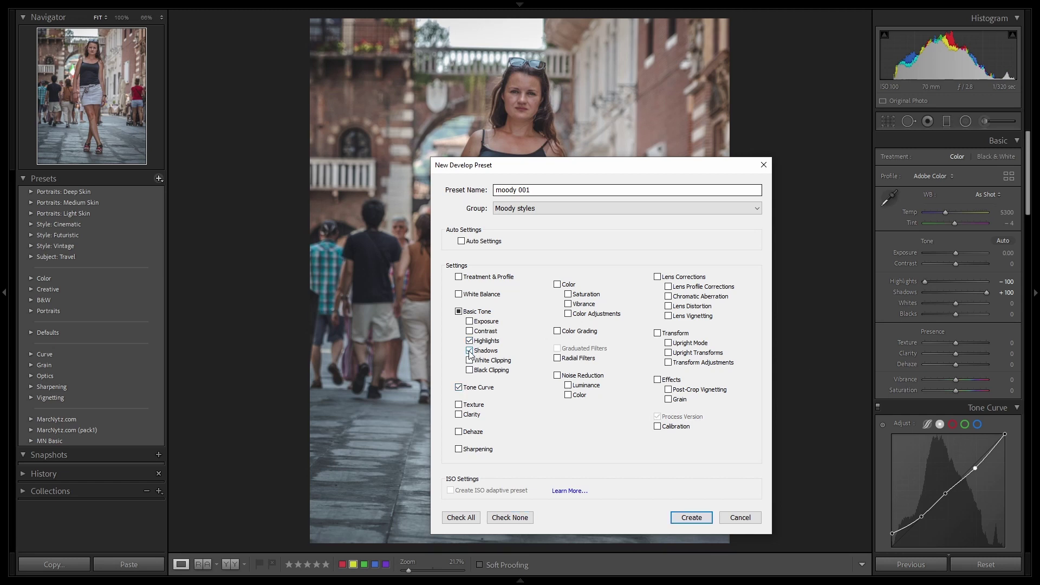
left_click(657, 277)
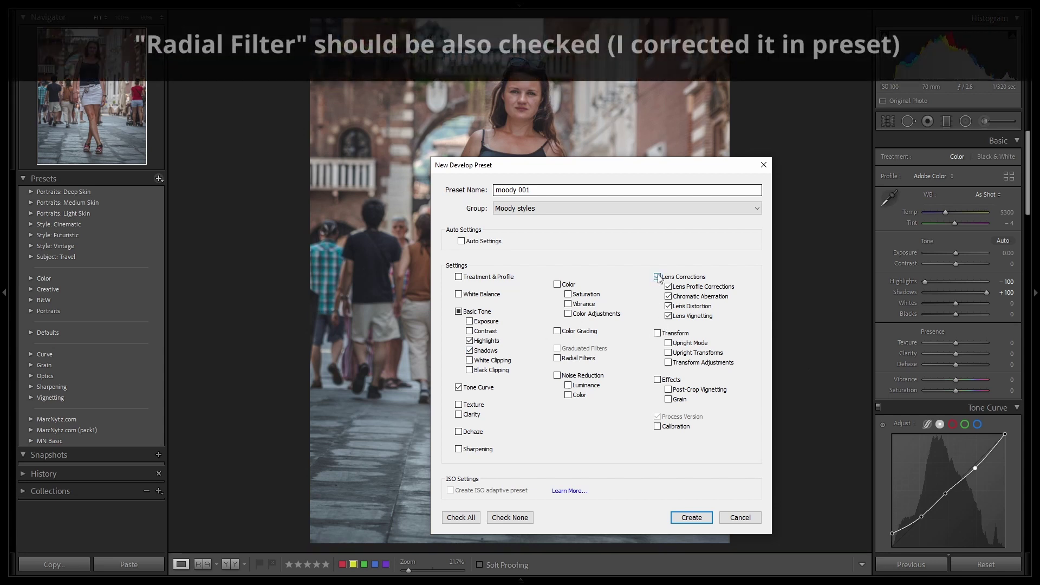
left_click(668, 316)
left_click(668, 306)
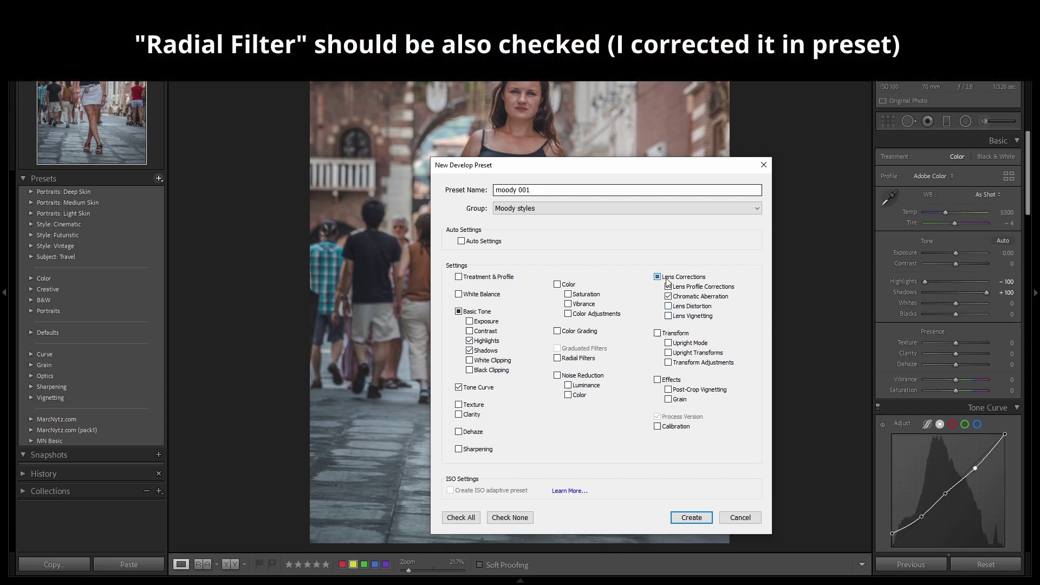
left_click(692, 518)
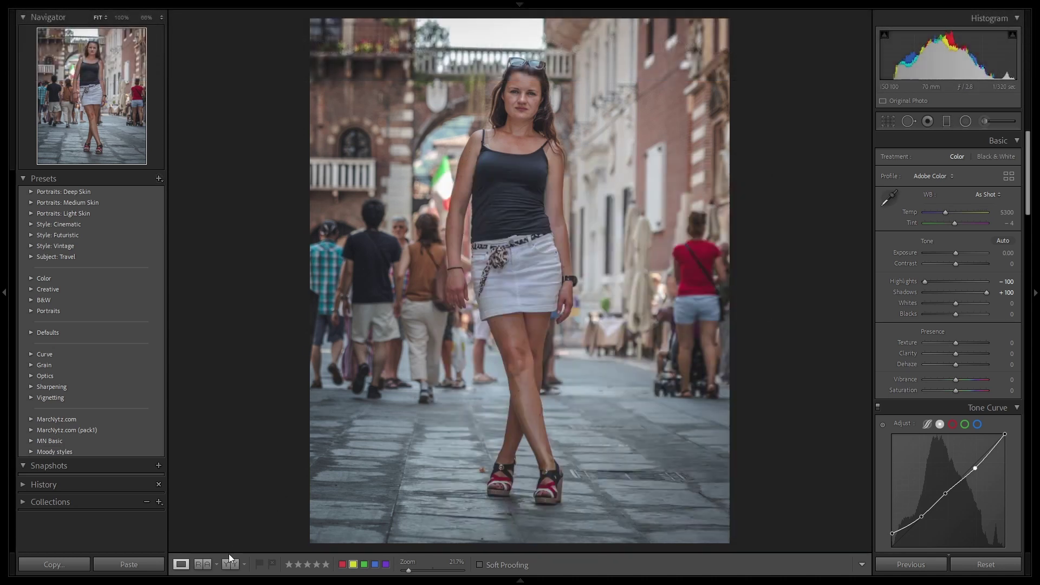
mouse_move(520, 581)
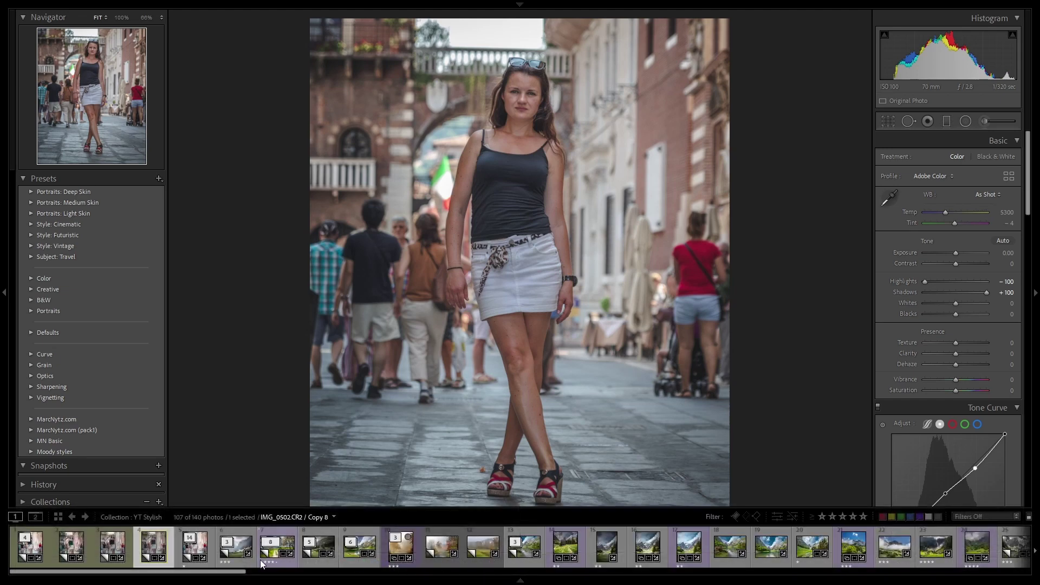
Select the unedited portrait, expand the Moody styles group and make a virtual copy
left_click(124, 552)
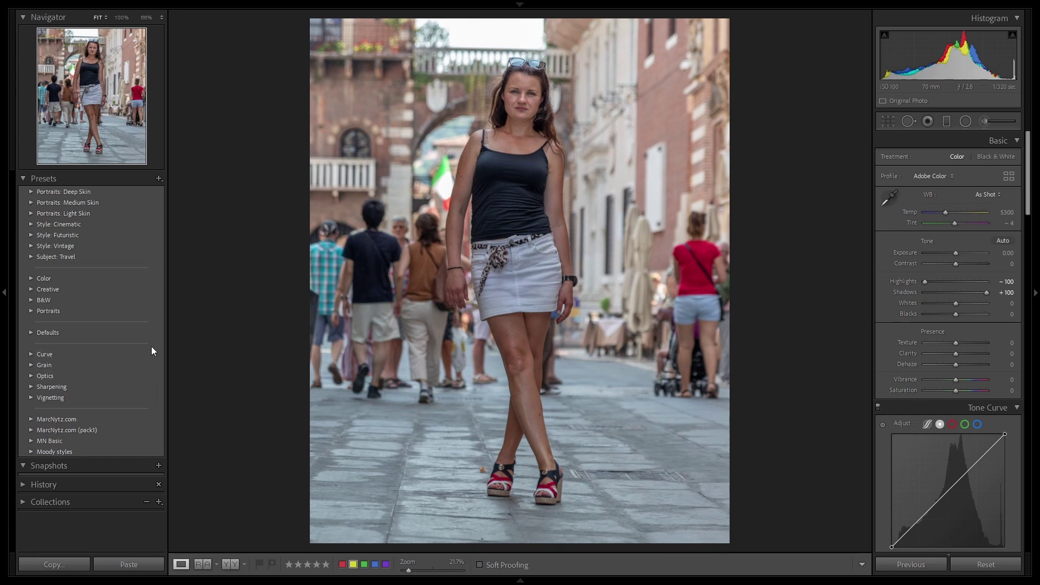
left_click(30, 450)
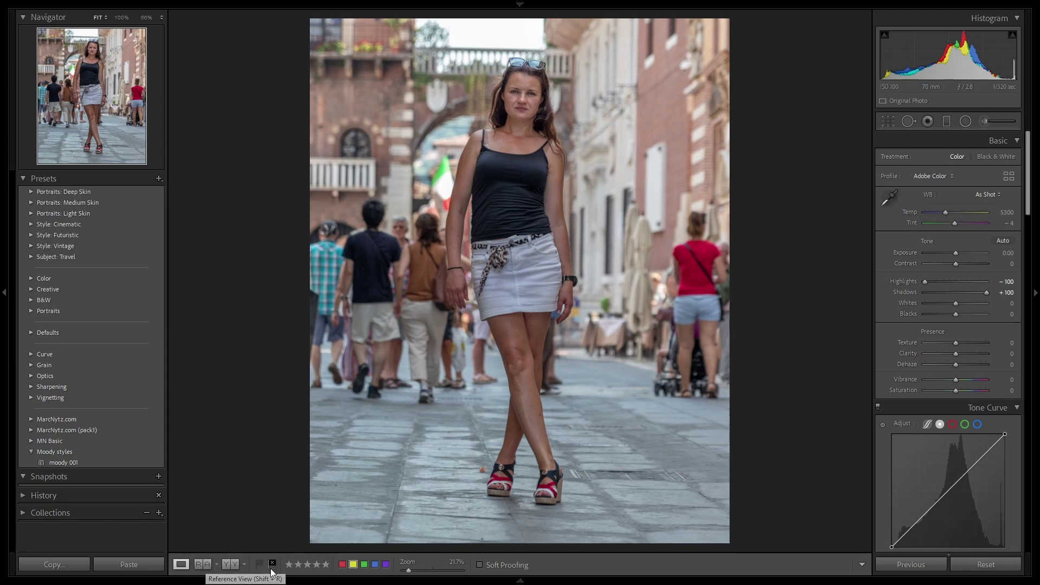
key("ctrl+apostrophe")
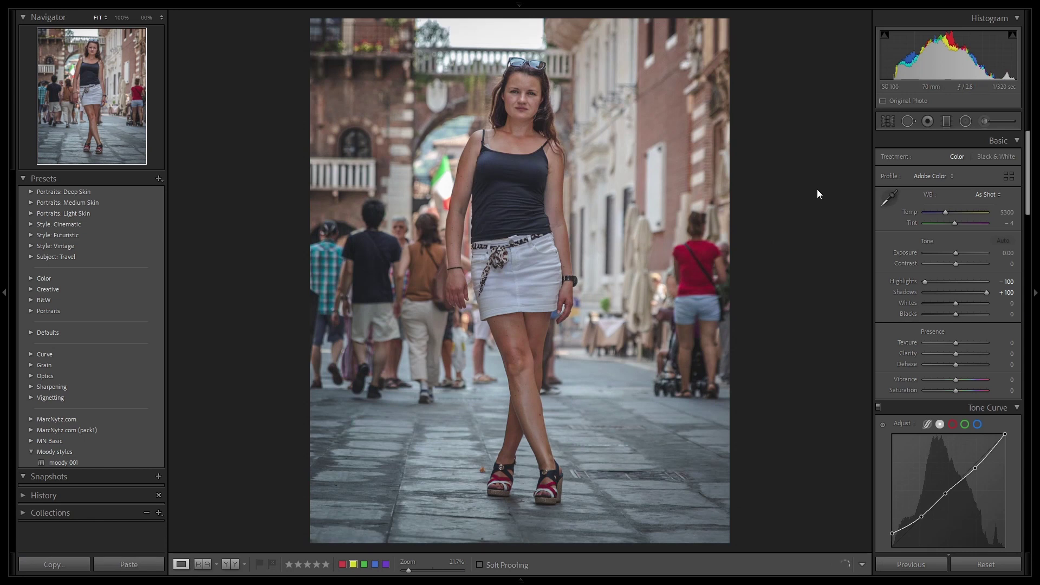
Tint the shadows a soft blue using the Color Grading Shadows wheel
scroll(970, 342, "down", 3)
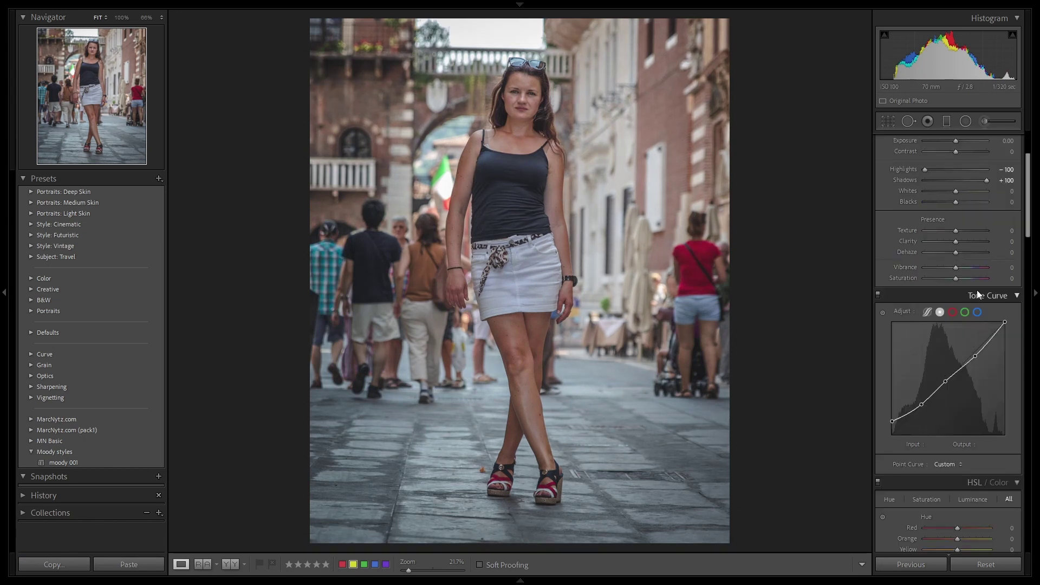
scroll(970, 229, "down", 5)
scroll(971, 230, "down", 5)
scroll(970, 230, "down", 5)
scroll(970, 239, "down", 3)
scroll(970, 243, "up", 3)
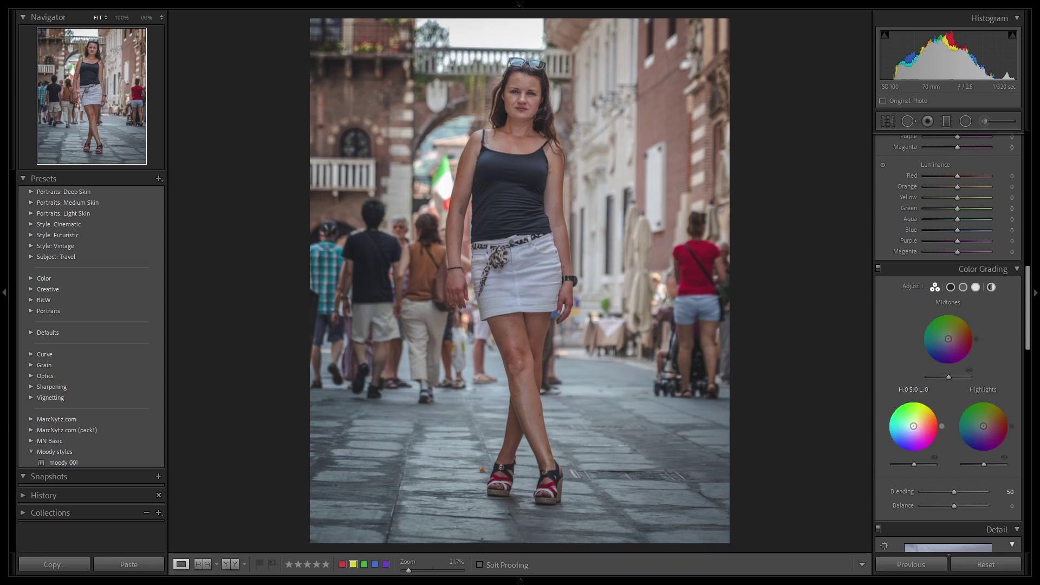
mouse_move(914, 426)
left_mouse_down()
mouse_move(928, 402)
mouse_move(921, 453)
mouse_move(913, 399)
mouse_move(894, 428)
mouse_move(899, 441)
left_mouse_up()
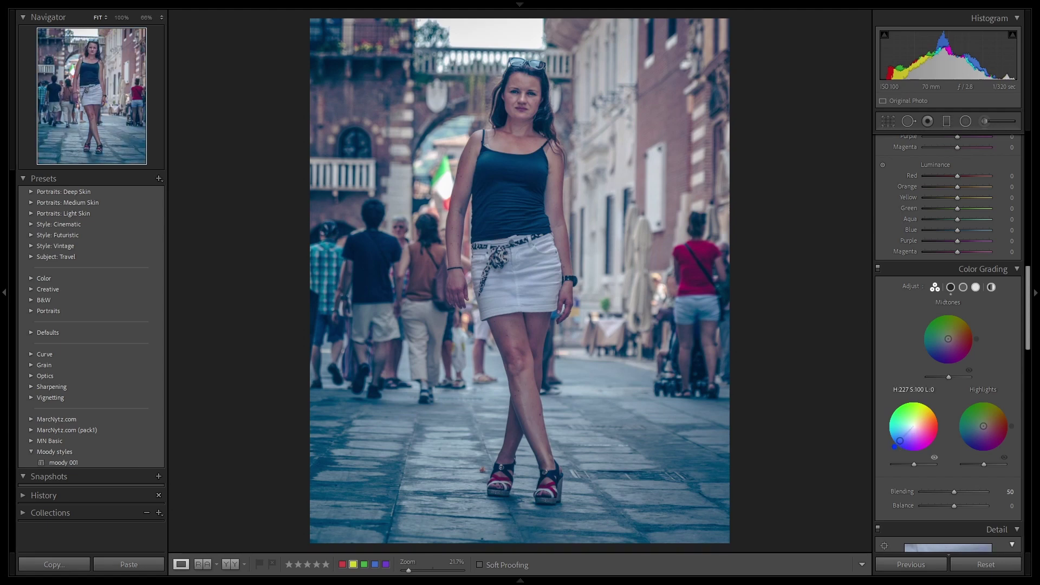
left_click_drag(900, 441, 905, 433)
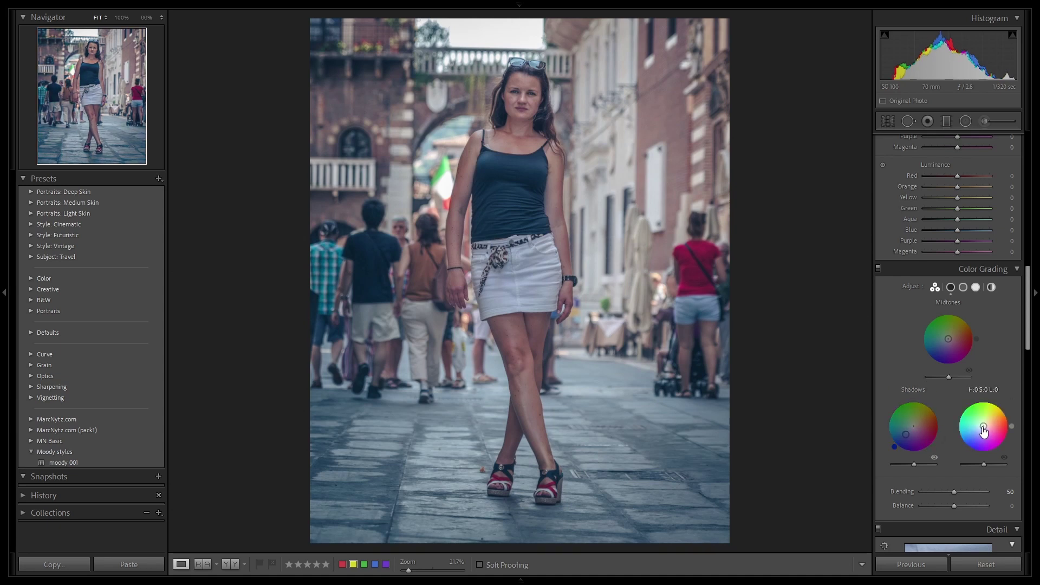
Give the Color Grading highlights a slight orange tint and raise their luminance
left_click_drag(984, 432, 988, 424)
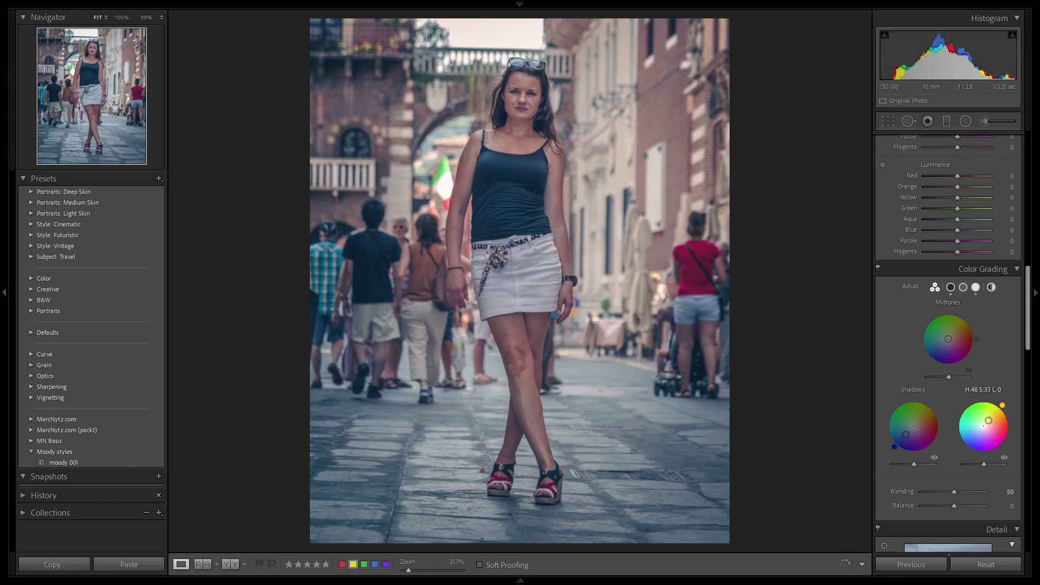
double_click(988, 427)
left_click_drag(985, 426, 988, 424)
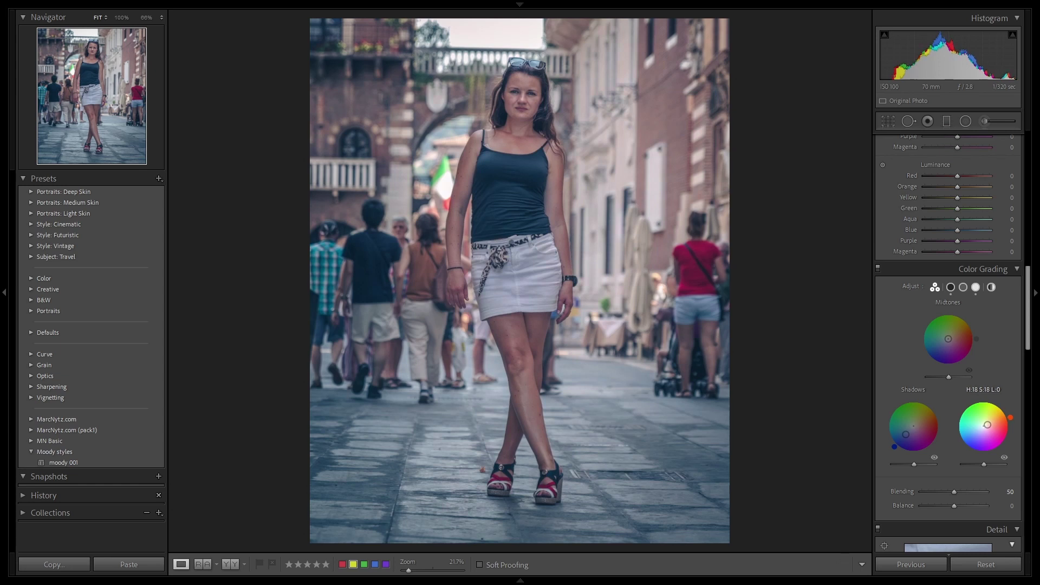
left_click(877, 268)
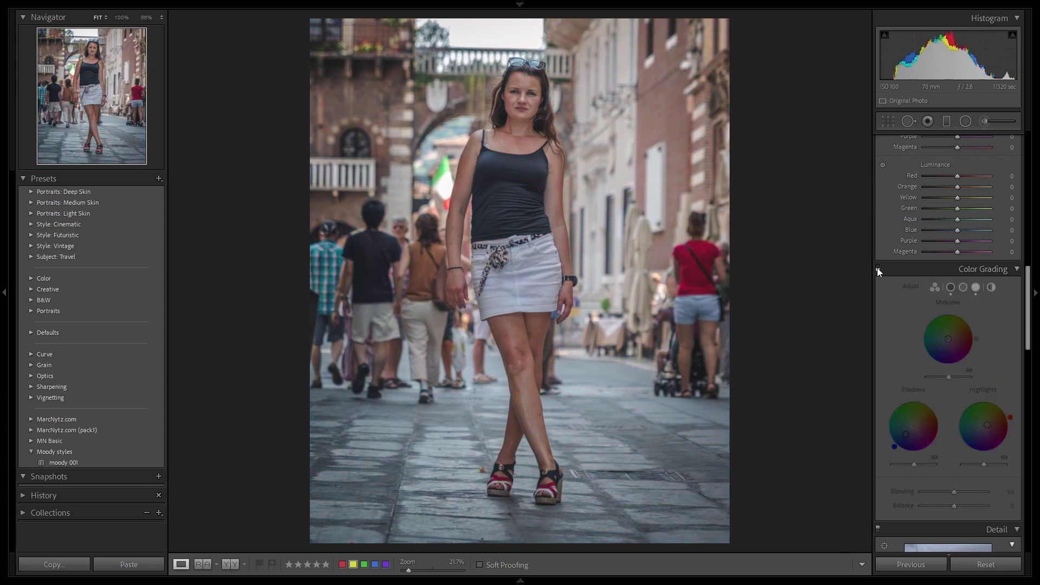
left_click(878, 268)
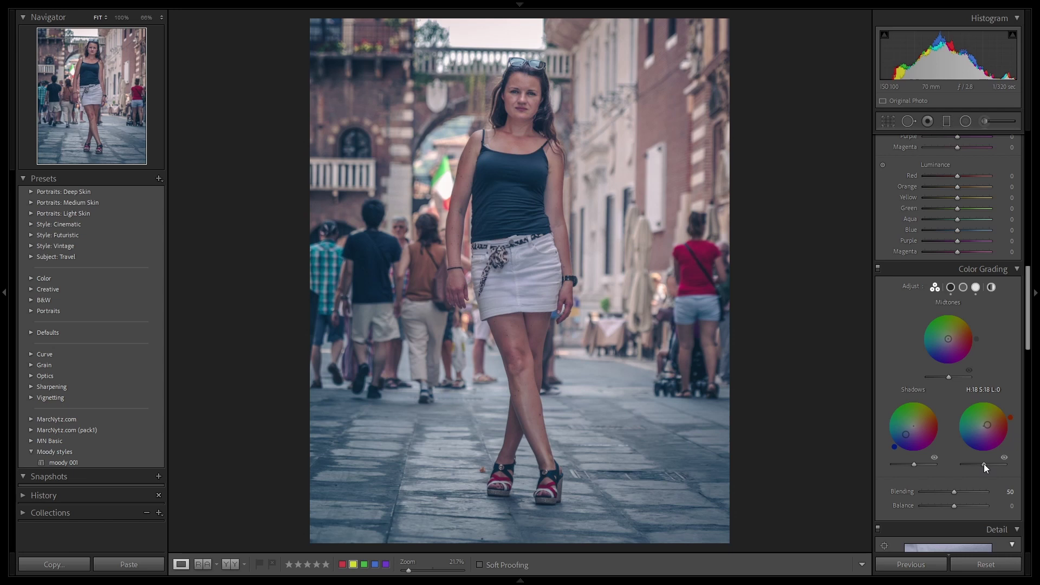
mouse_move(983, 463)
left_mouse_down()
mouse_move(1006, 467)
mouse_move(990, 469)
left_mouse_up()
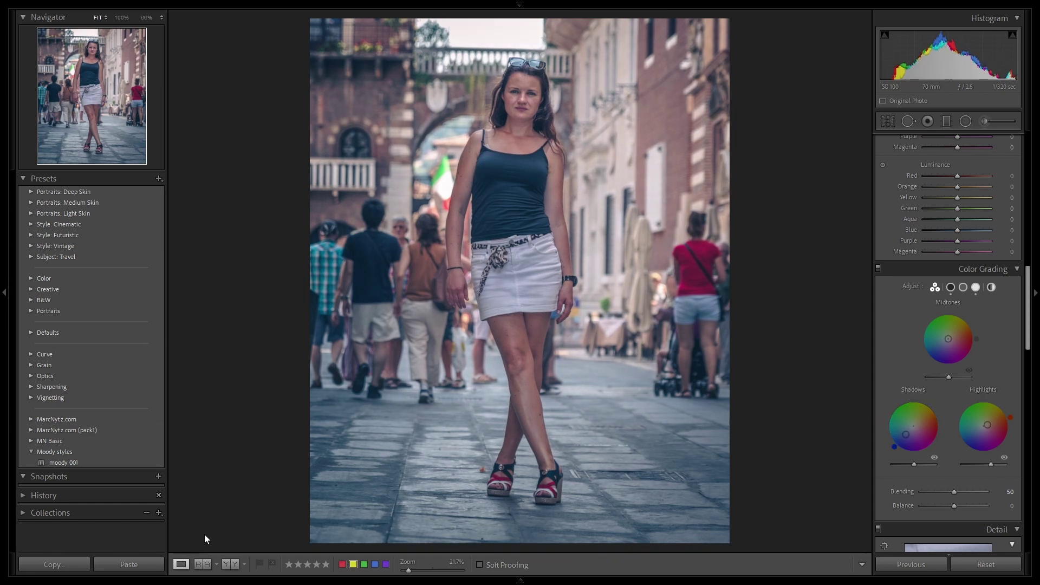
left_click(202, 565)
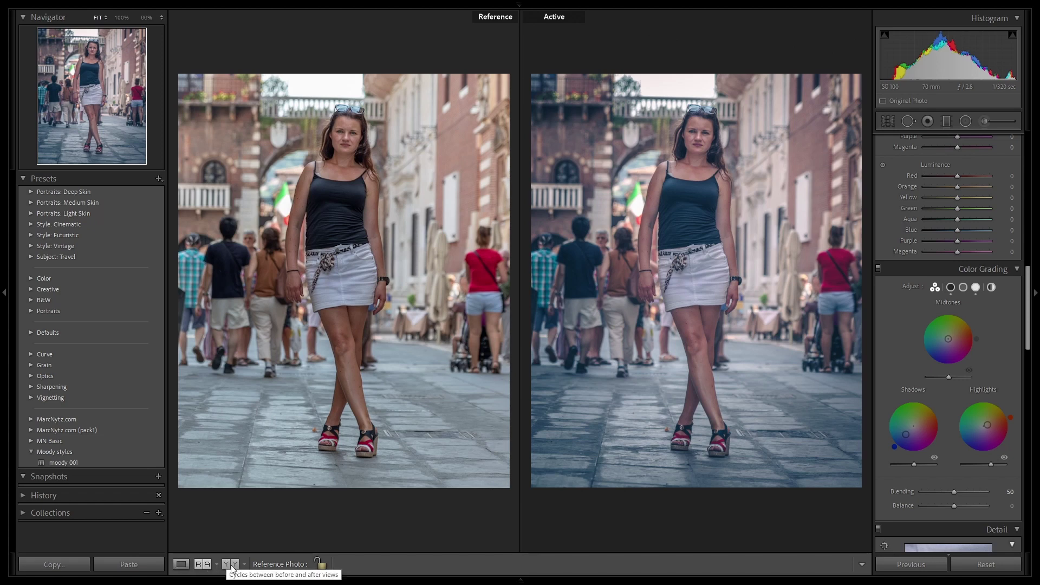
left_click(181, 564)
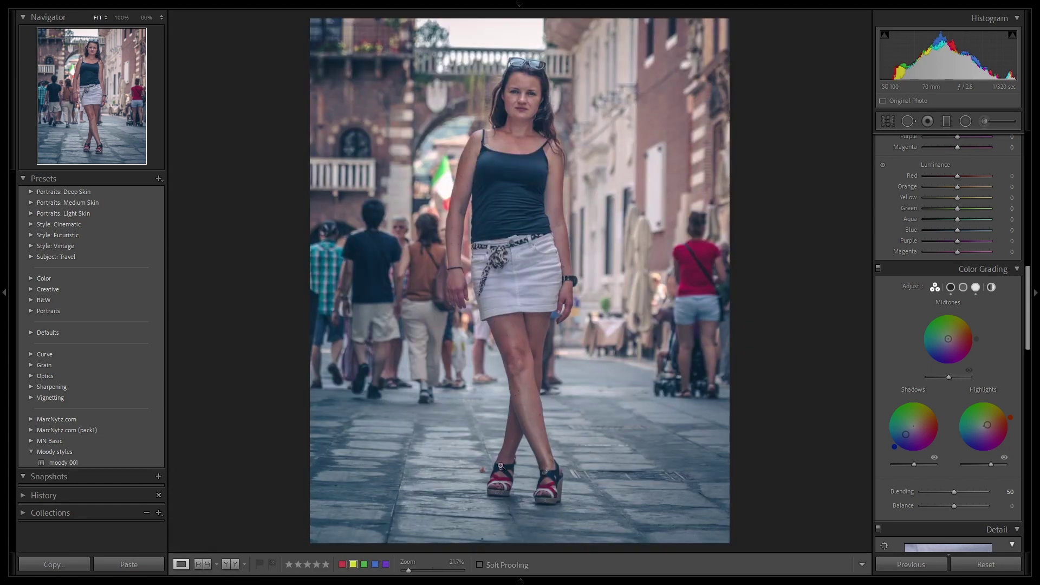
scroll(994, 201, "up", 5)
Raise Clarity in the Basic panel to +68
scroll(993, 201, "up", 5)
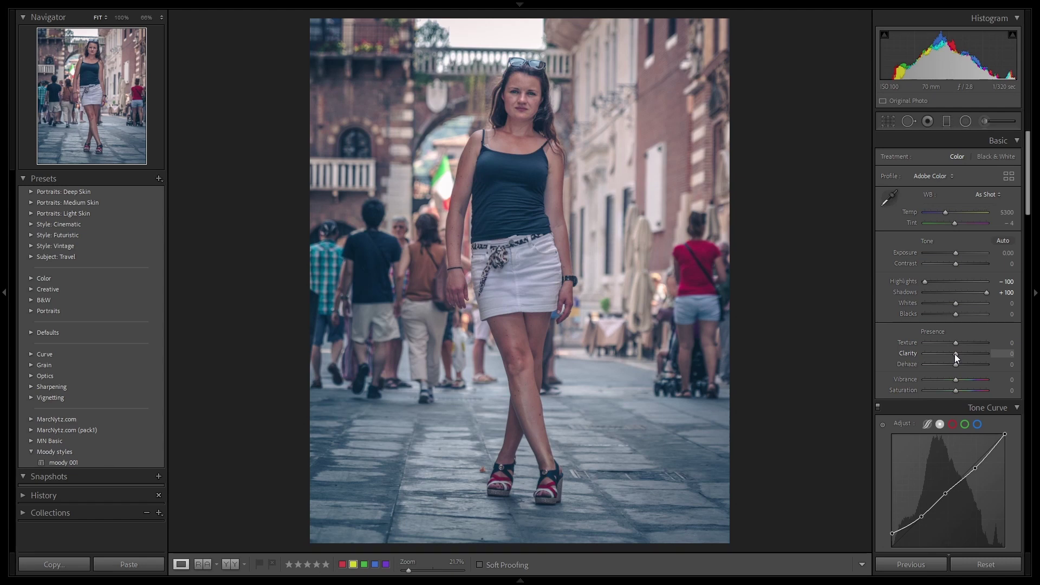
mouse_move(955, 353)
left_mouse_down()
mouse_move(993, 356)
mouse_move(976, 356)
left_mouse_up()
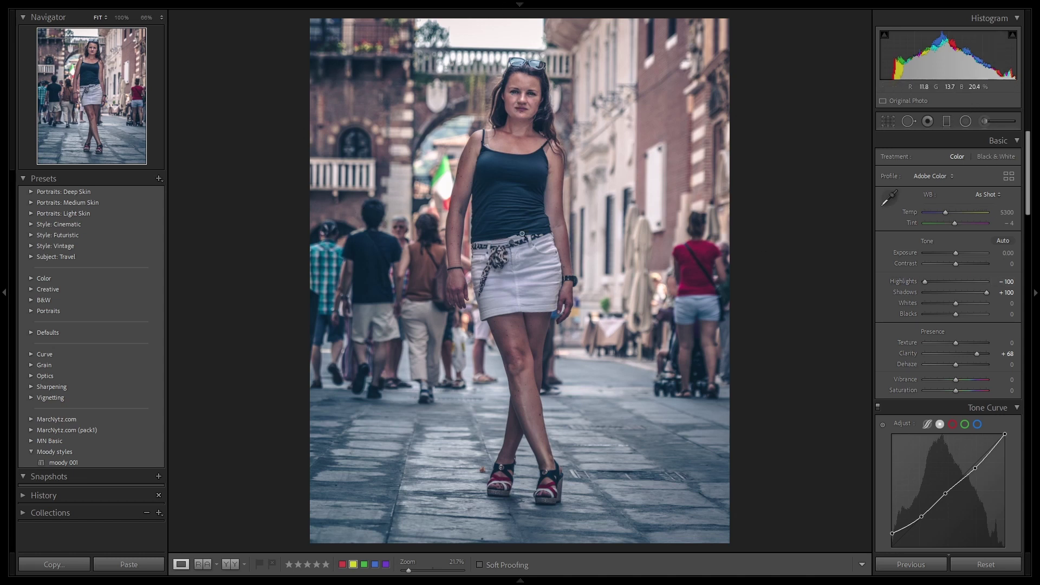
Start an Adjustment Brush with reset effects, Shadows +58 and Clarity -46
left_click(986, 121)
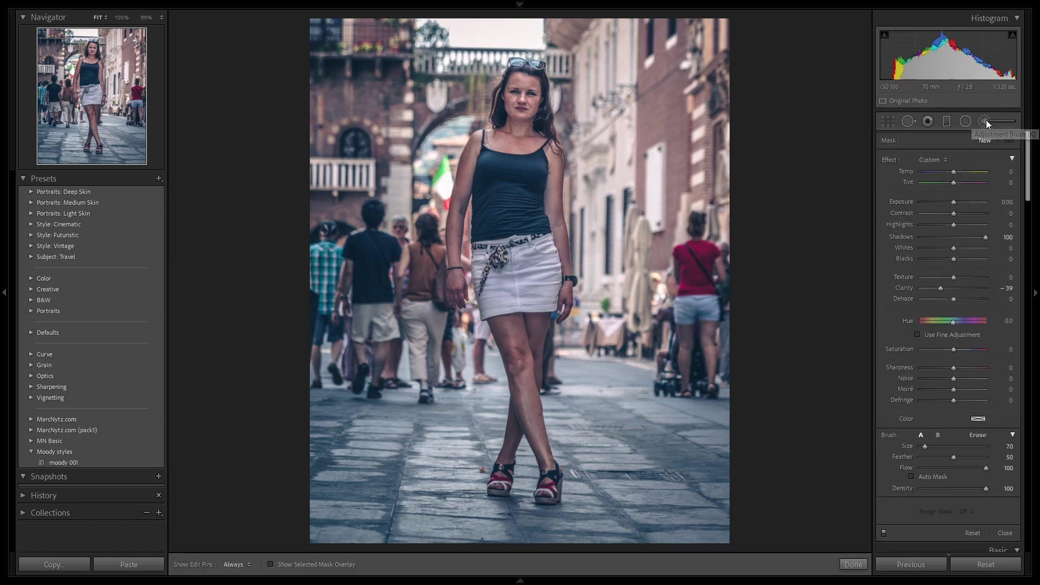
double_click(885, 157)
type("58")
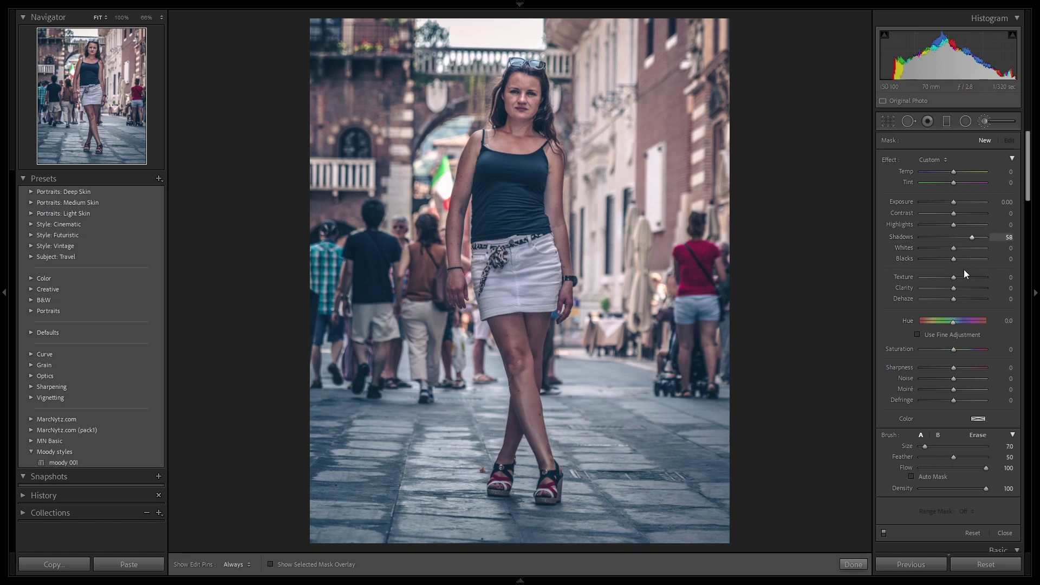
left_click_drag(952, 287, 938, 288)
key("h")
Paint the softening mask over the upper leg, shin and arm with a smaller brush
left_click_drag(516, 340, 524, 338)
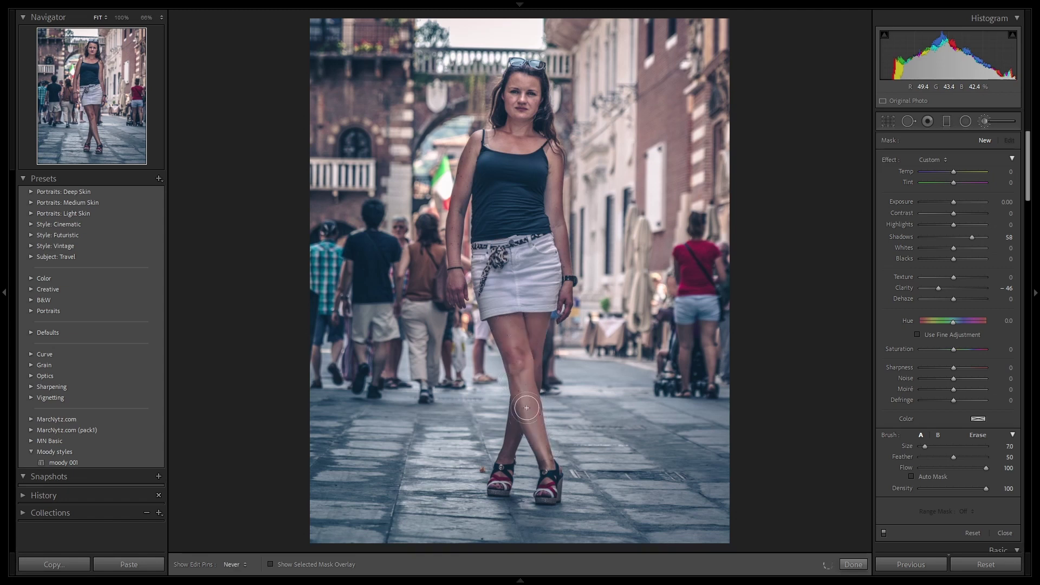
mouse_move(524, 338)
left_mouse_down()
mouse_move(513, 432)
mouse_move(545, 459)
mouse_move(534, 477)
mouse_move(521, 416)
mouse_move(528, 362)
left_mouse_up()
key("bracketleft")
key("bracketleft")
key("bracketleft")
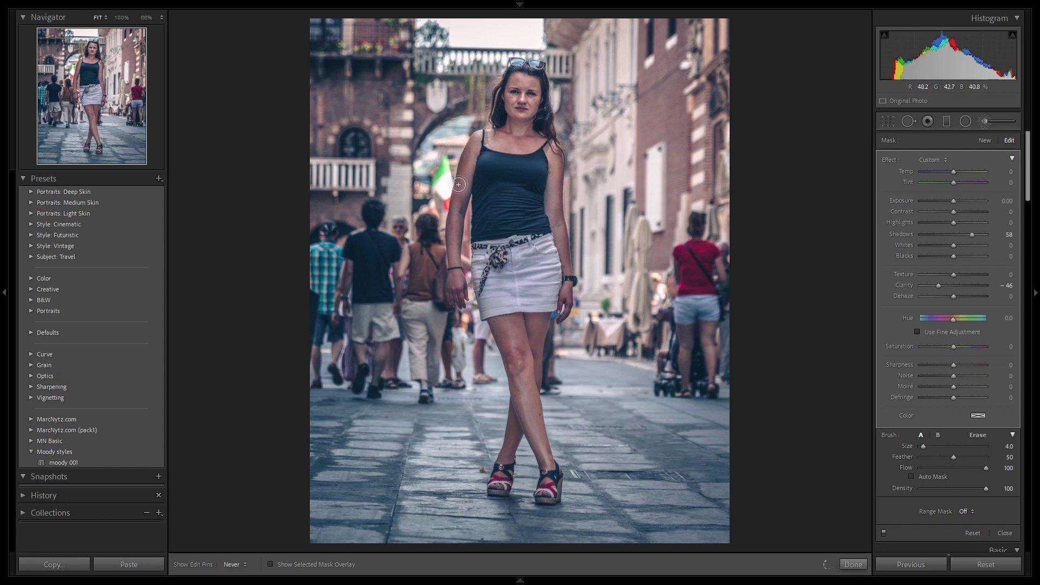
mouse_move(528, 361)
left_mouse_down()
mouse_move(448, 256)
mouse_move(459, 296)
mouse_move(459, 206)
mouse_move(521, 145)
left_mouse_up()
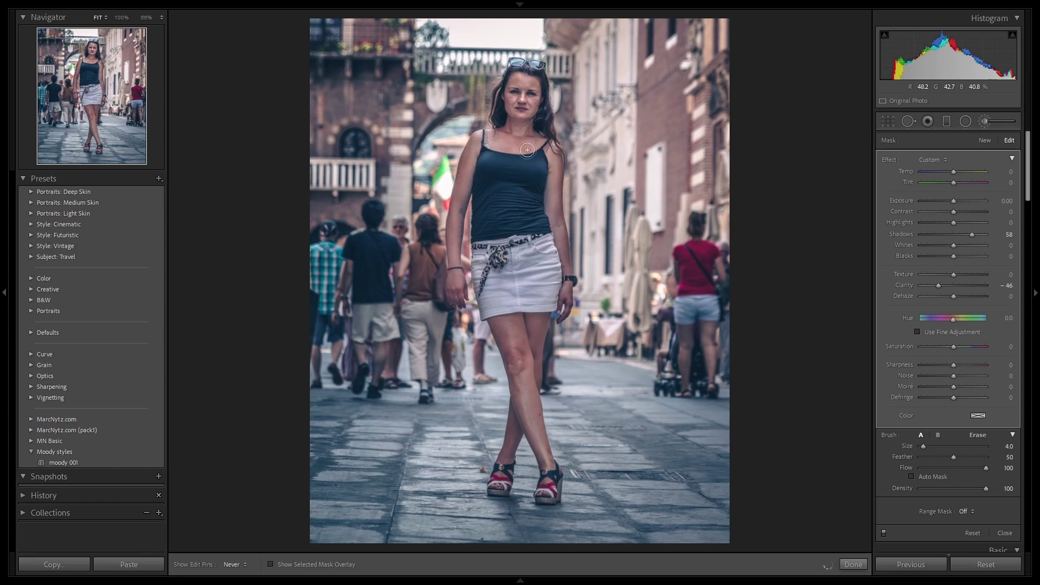
key("h")
Extend the mask from face to shoulder, down the torso edge and shoulder to knee
key("h")
scroll(528, 108, "up", 5)
mouse_move(530, 95)
left_mouse_down()
mouse_move(512, 101)
mouse_move(504, 127)
mouse_move(488, 136)
left_mouse_up()
key("h")
scroll(541, 147, "down", 2)
key("h")
mouse_move(555, 149)
left_mouse_down()
mouse_move(548, 206)
mouse_move(562, 307)
left_mouse_up()
scroll(554, 234, "down", 1)
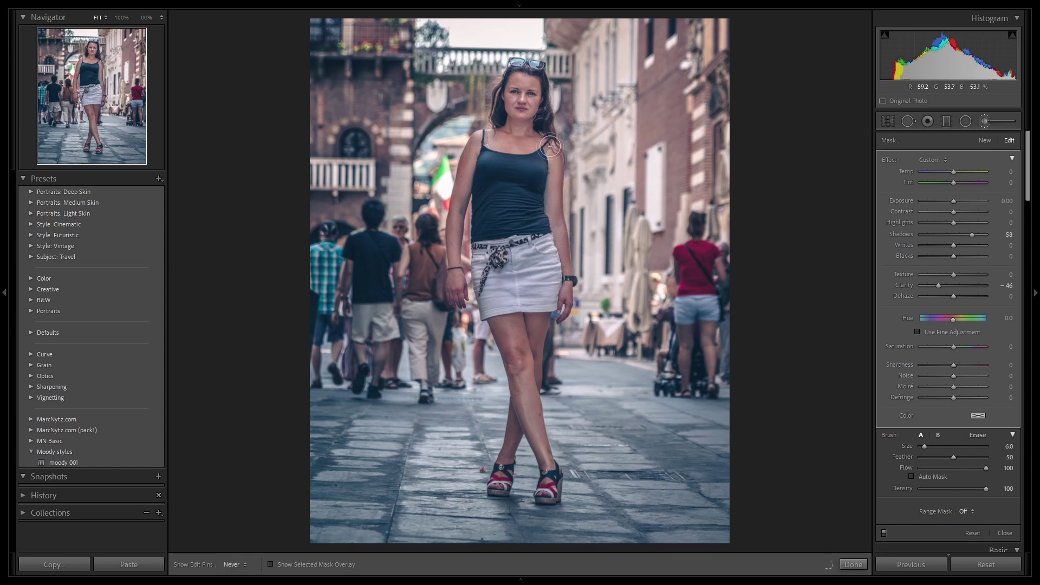
key("h")
key("h")
mouse_move(504, 333)
left_mouse_down()
mouse_move(542, 447)
mouse_move(530, 337)
mouse_move(535, 368)
mouse_move(515, 447)
left_mouse_up()
key("h")
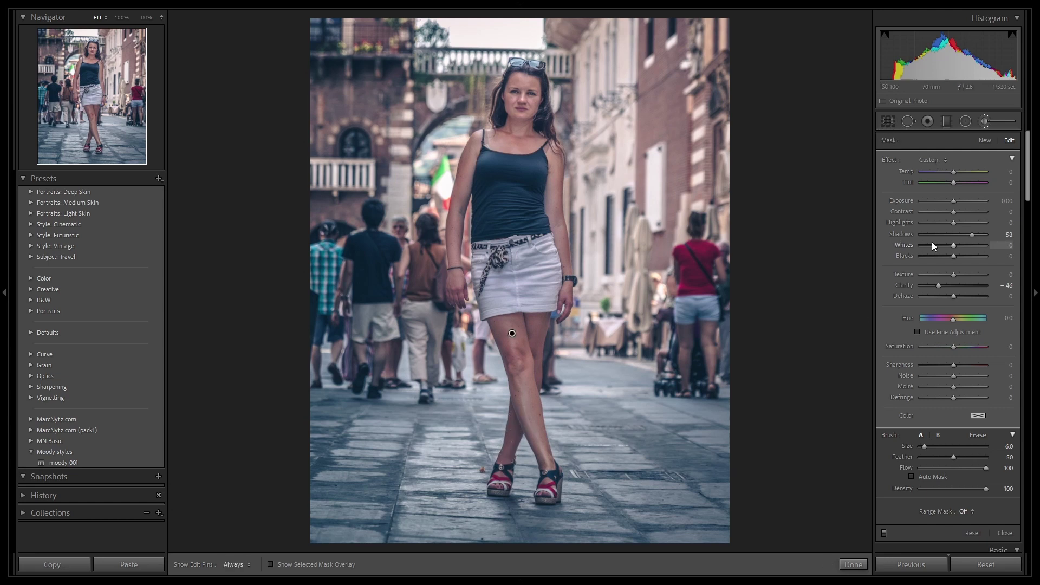
Close the brush, warm Temp to 5300, keep Vibrance at 0, and view beside a reference
left_click(854, 565)
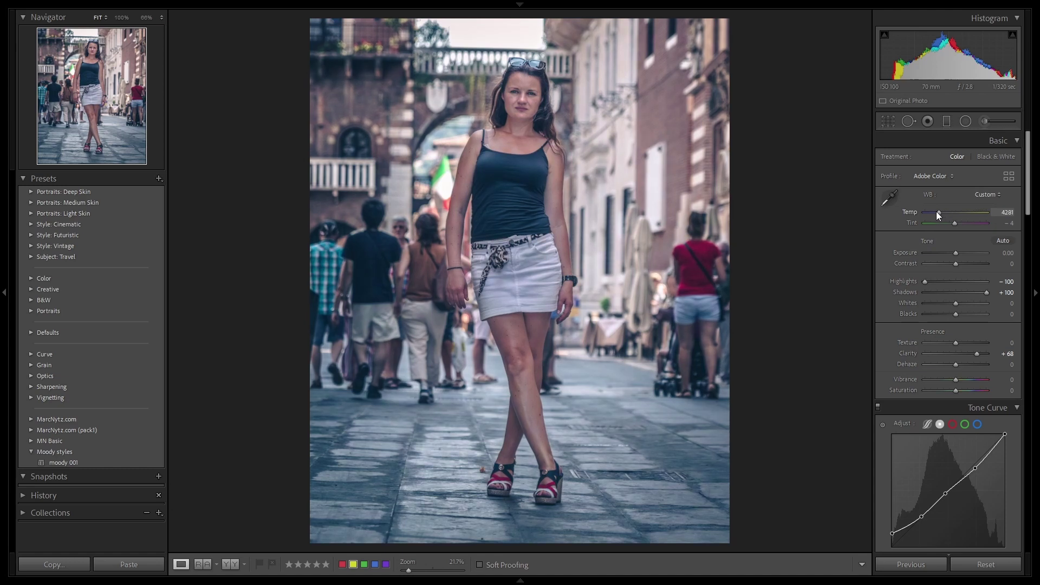
left_click_drag(942, 213, 944, 214)
left_click_drag(956, 379, 945, 382)
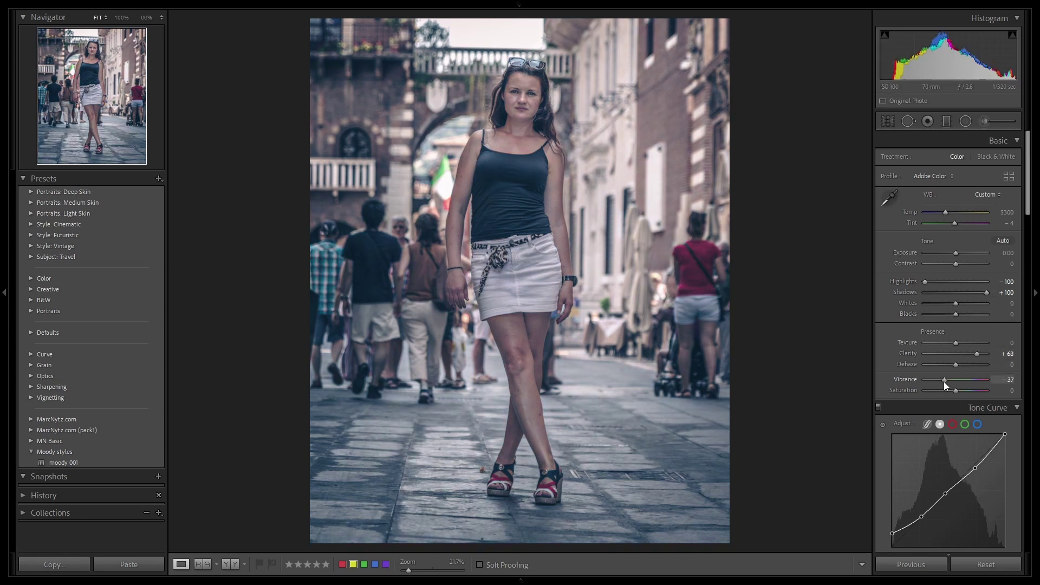
double_click(944, 382)
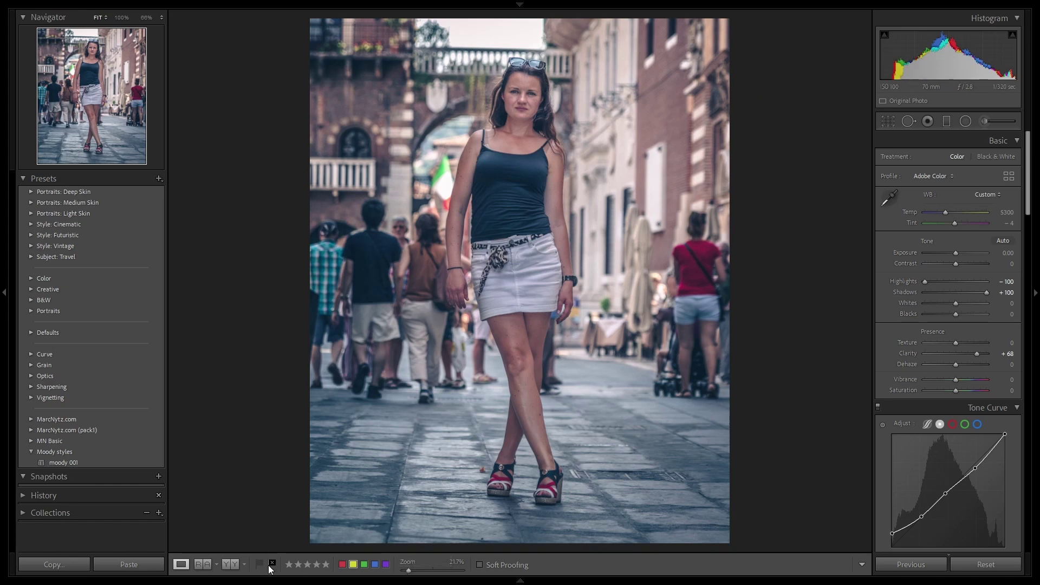
left_click(199, 564)
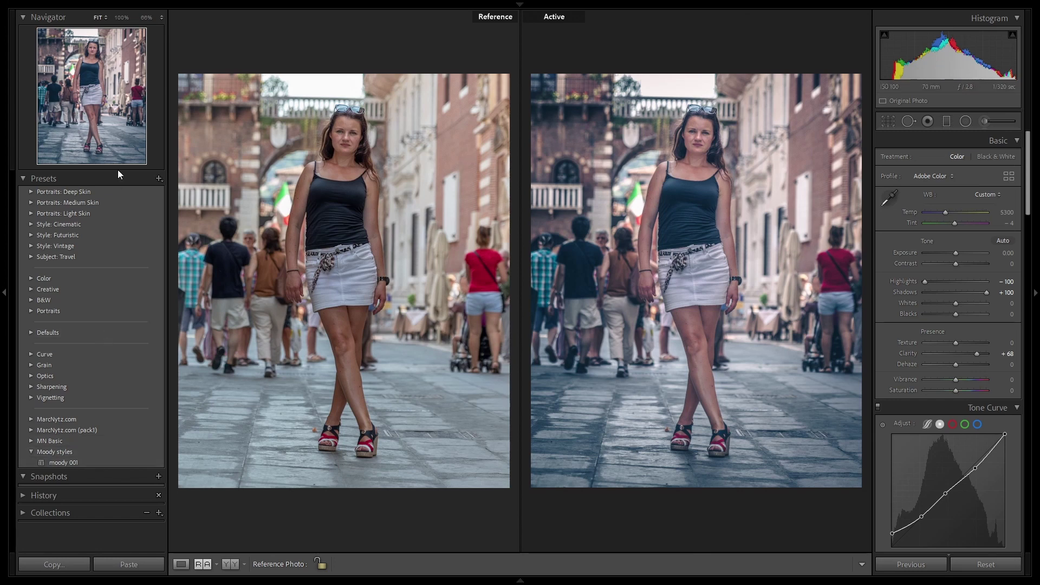
left_click(159, 178)
Create the develop preset 'Moody 002 final' in the Moody styles group
left_click(179, 192)
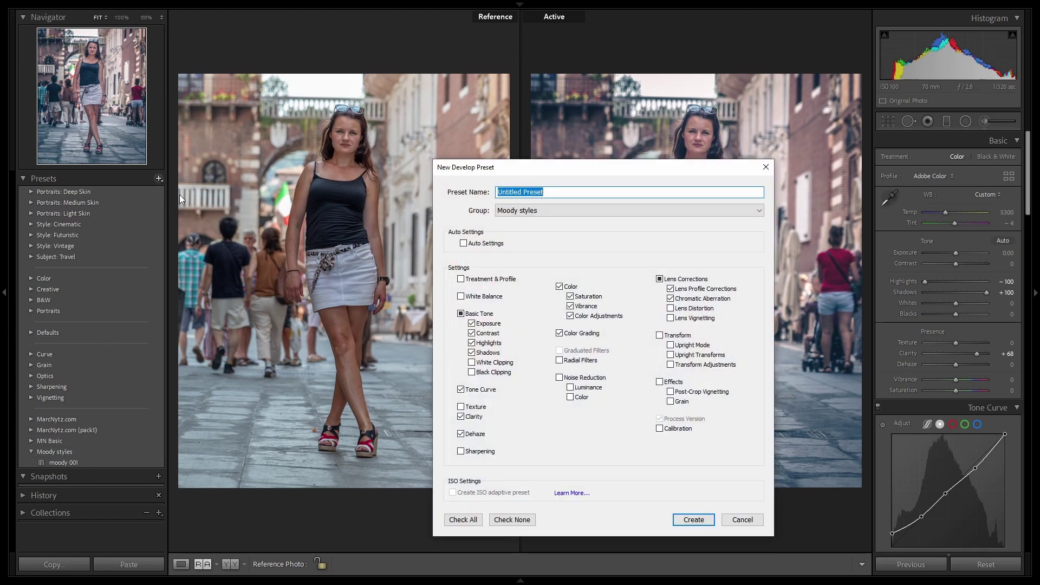
type("Moody 002 final")
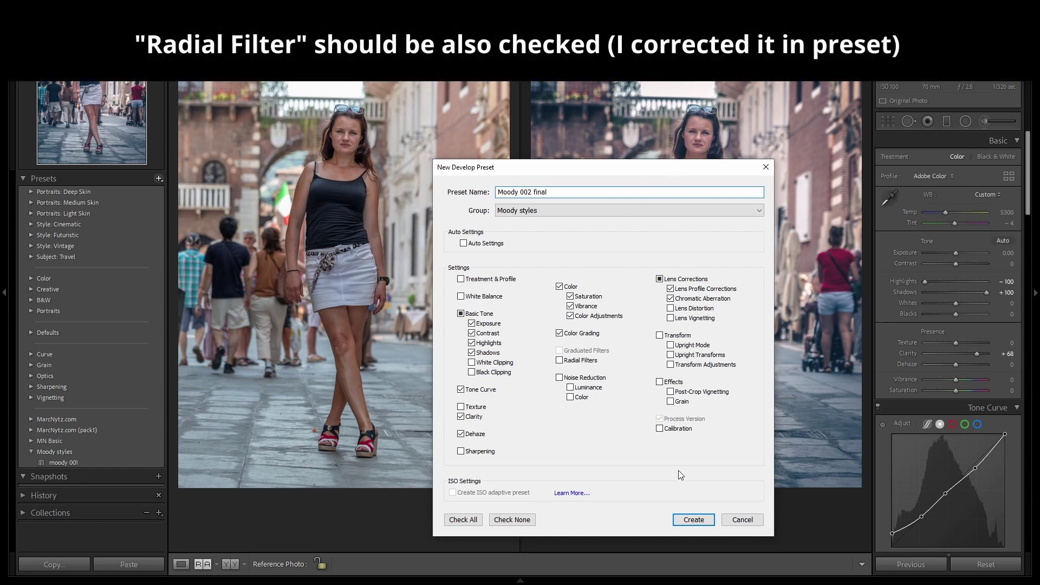
left_click(691, 520)
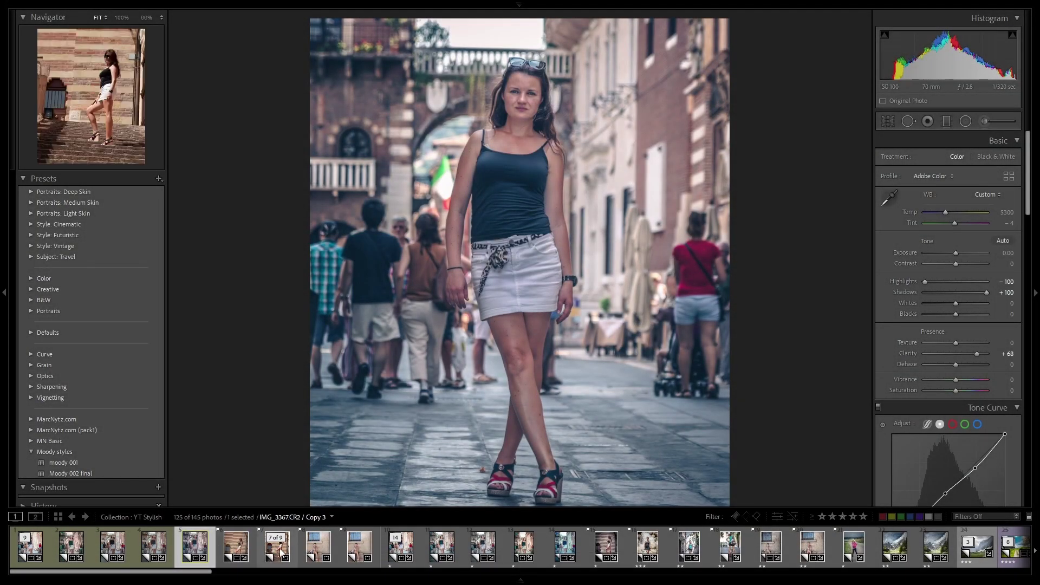
Apply Moody 002 final to the staircase portrait and compare before/after with undo and redo
left_click(281, 553)
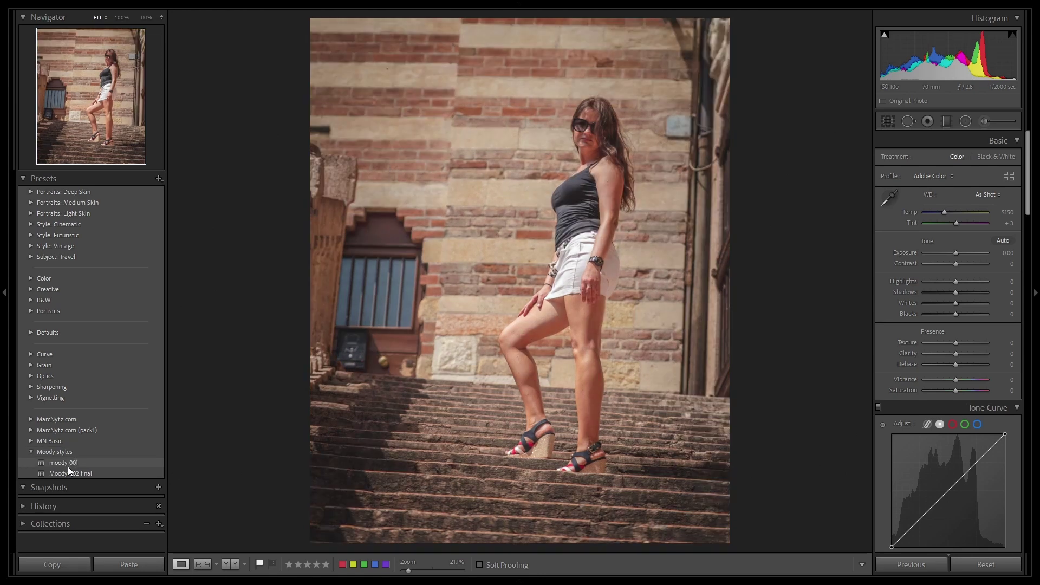
left_click(67, 472)
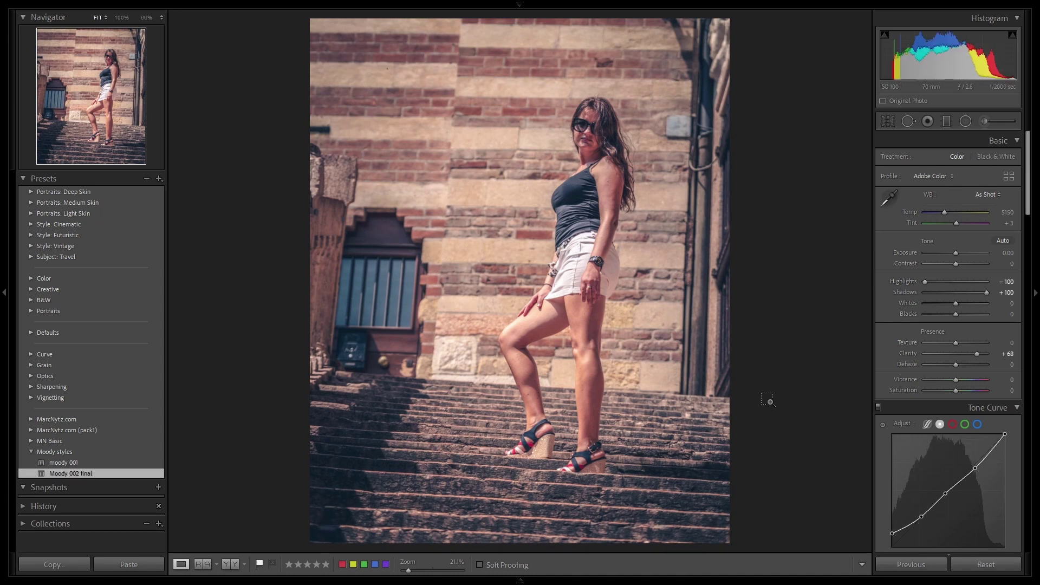
key("ctrl+z")
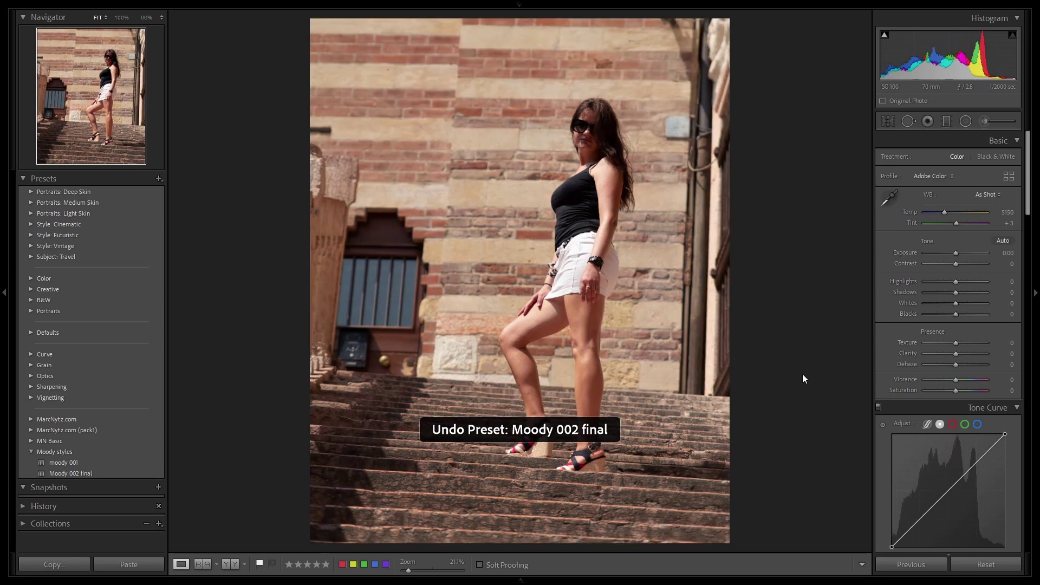
key("ctrl+shift+z")
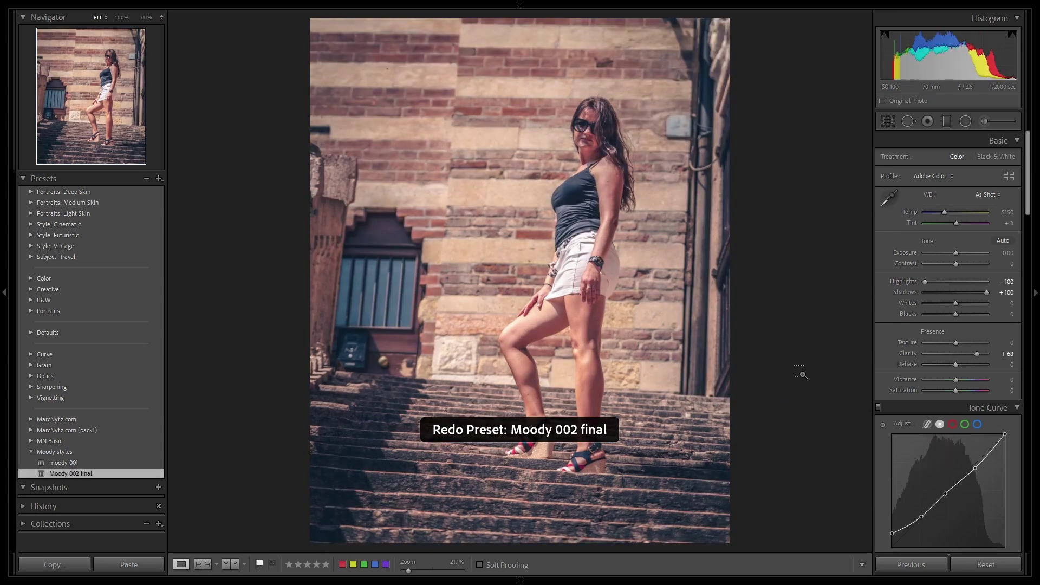
key("ctrl+z")
key("ctrl+shift+z")
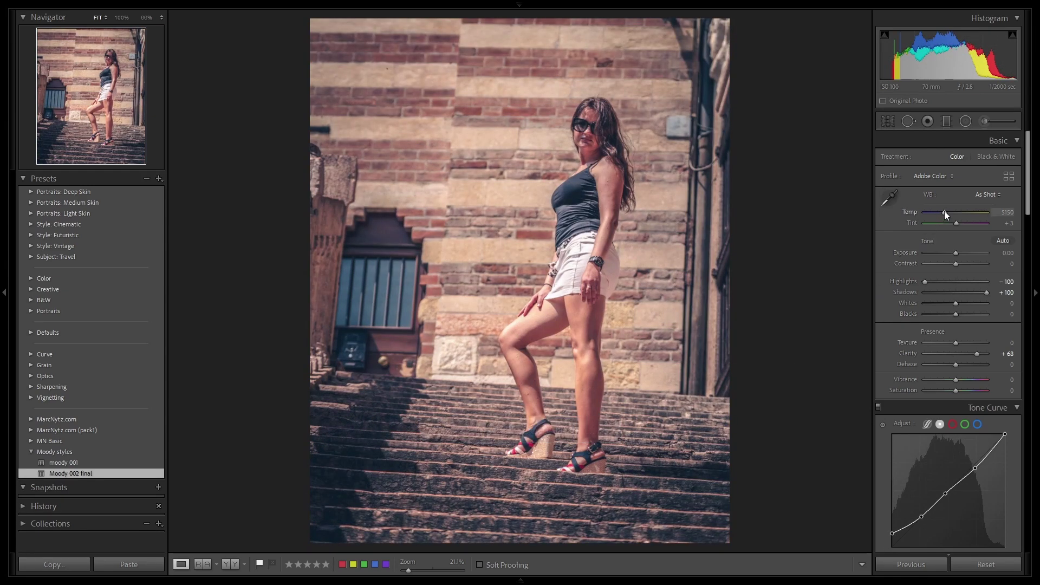
Cool the staircase portrait's temperature to 4400 and return to the street portrait
left_click_drag(945, 211, 944, 211)
scroll(945, 212, "down", 2)
scroll(945, 211, "down", 3)
scroll(944, 210, "up", 1)
scroll(944, 210, "up", 1)
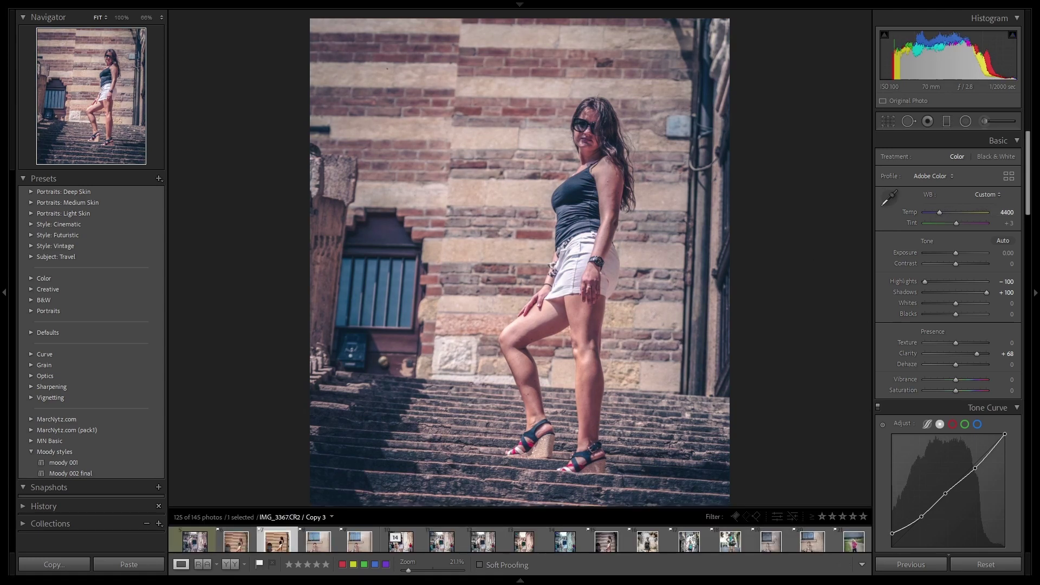
left_click(189, 546)
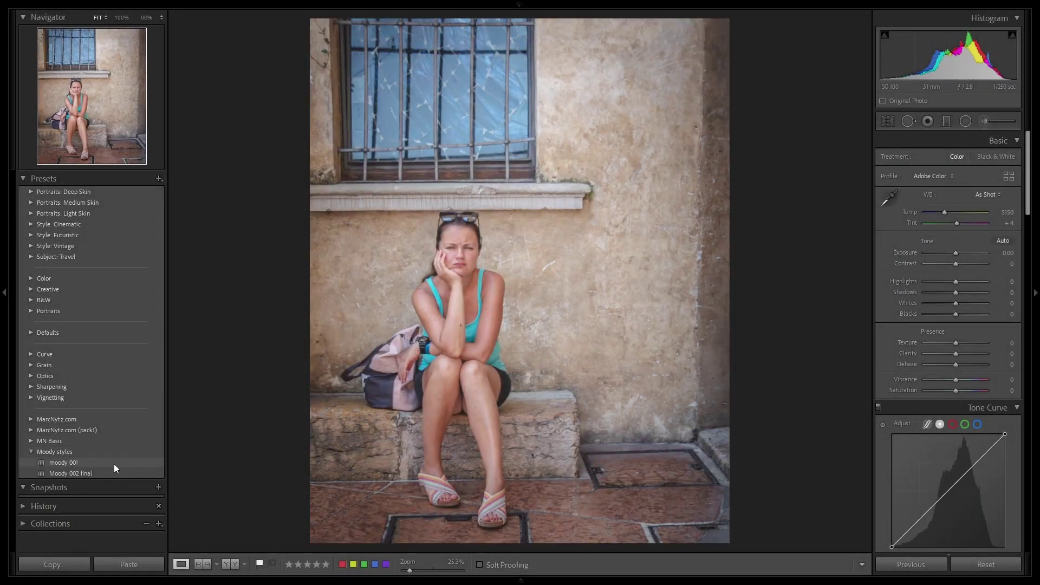
Apply Moody 002 final to the seated-woman photo and raise Clarity to +100
left_click(112, 473)
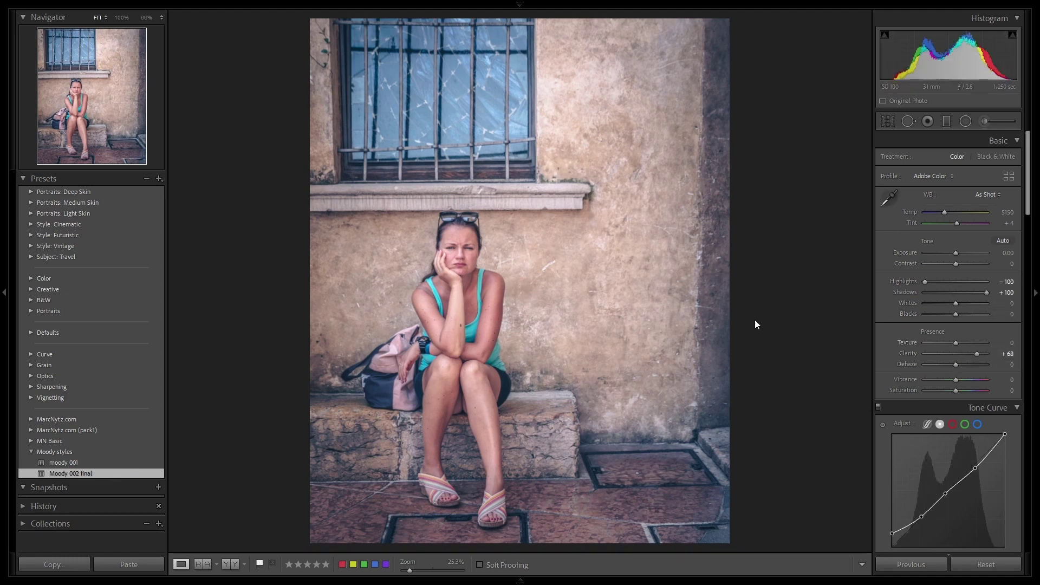
left_click_drag(977, 352, 1010, 354)
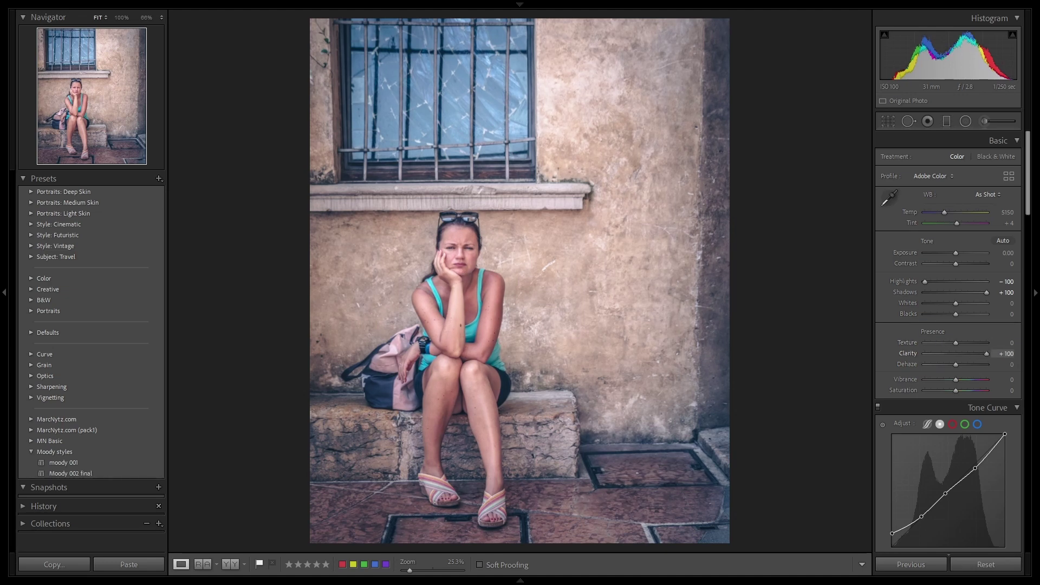
Raise Contrast to +25 and add an inverted radial oval around the woman at Exposure 0.40
left_click_drag(956, 264, 965, 264)
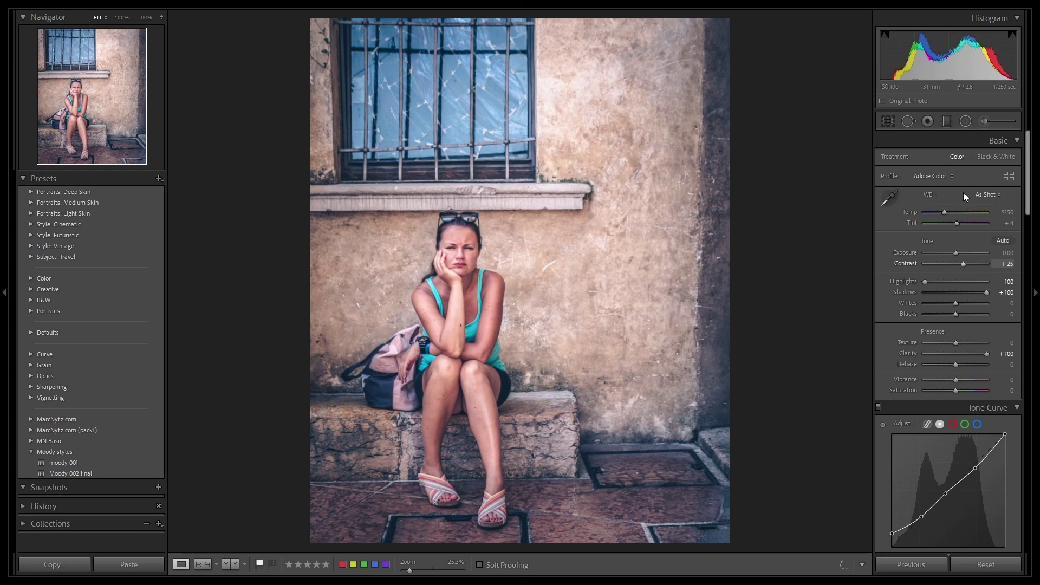
left_click(965, 121)
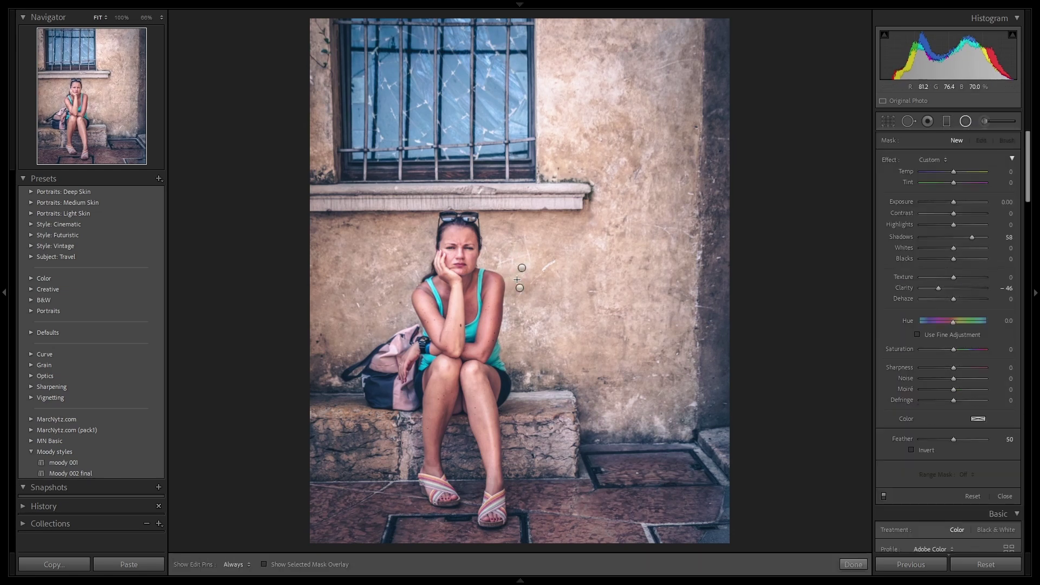
left_click(520, 287)
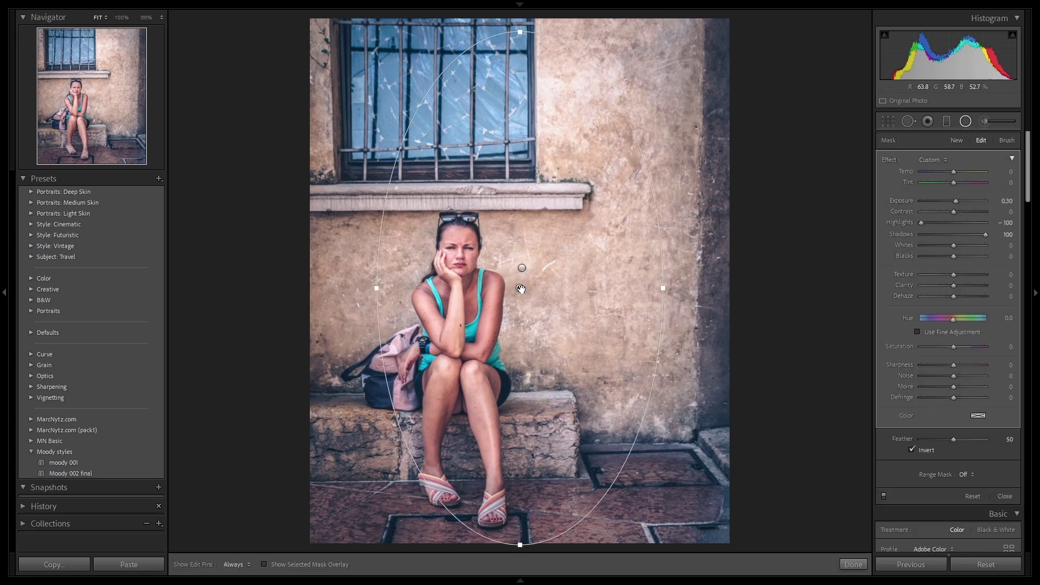
left_click_drag(519, 288, 459, 341)
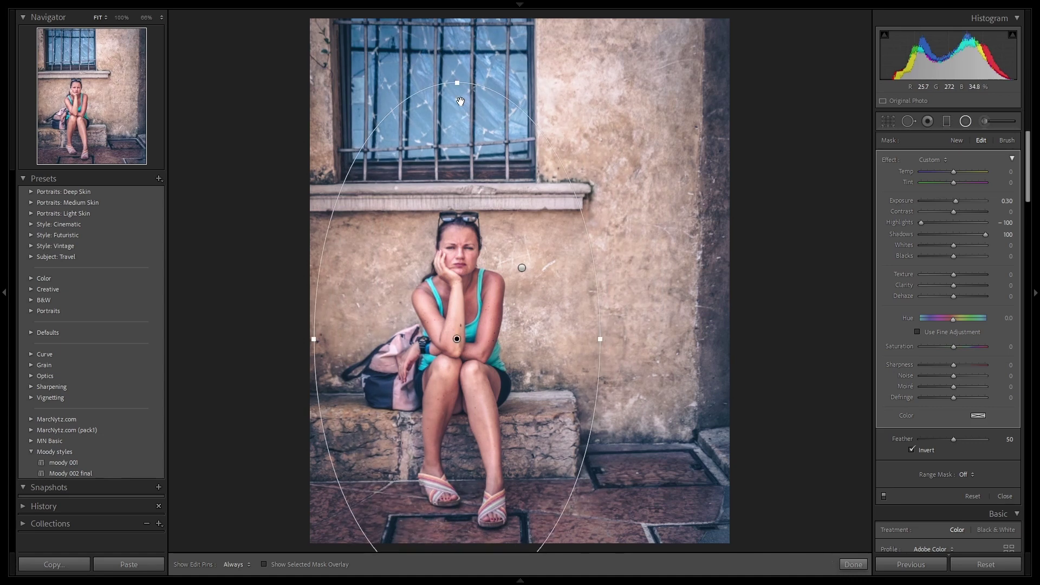
left_click_drag(456, 83, 463, 133)
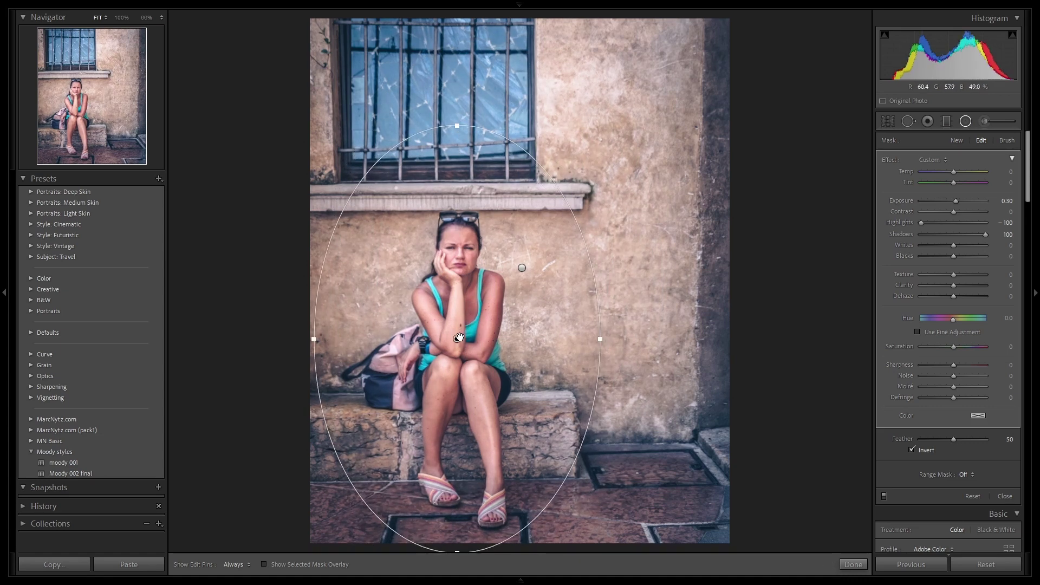
left_click_drag(460, 334, 463, 346)
left_click_drag(955, 201, 957, 201)
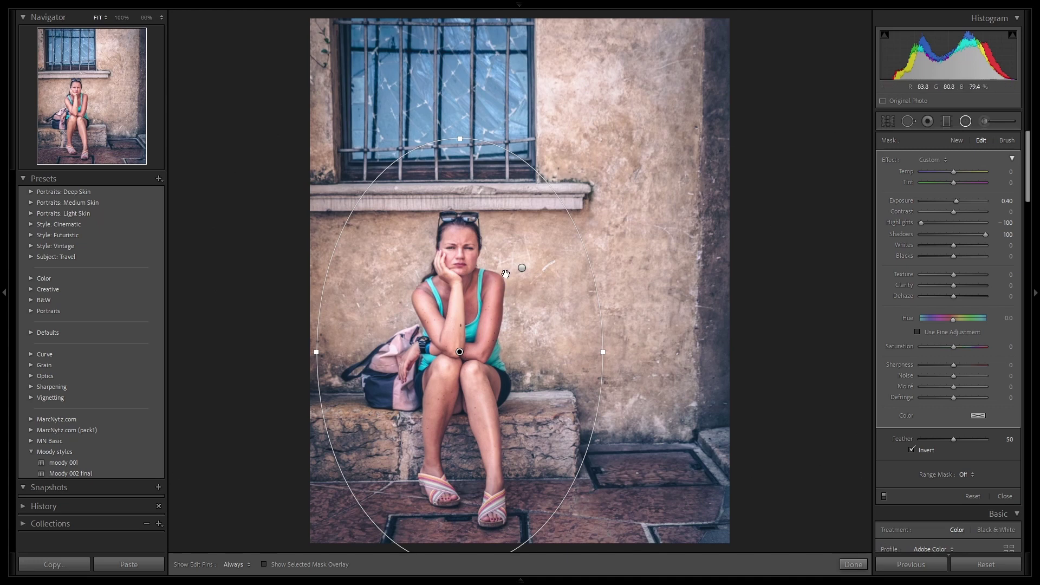
Darken the existing vignette radial filter to Exposure -1.85 and finish
left_click(521, 267)
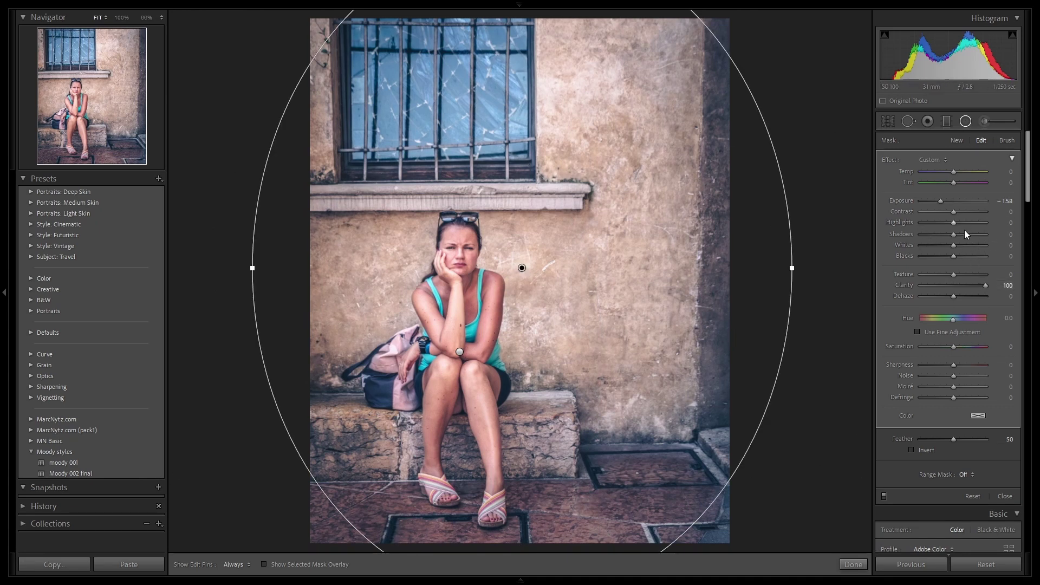
left_click_drag(941, 201, 937, 200)
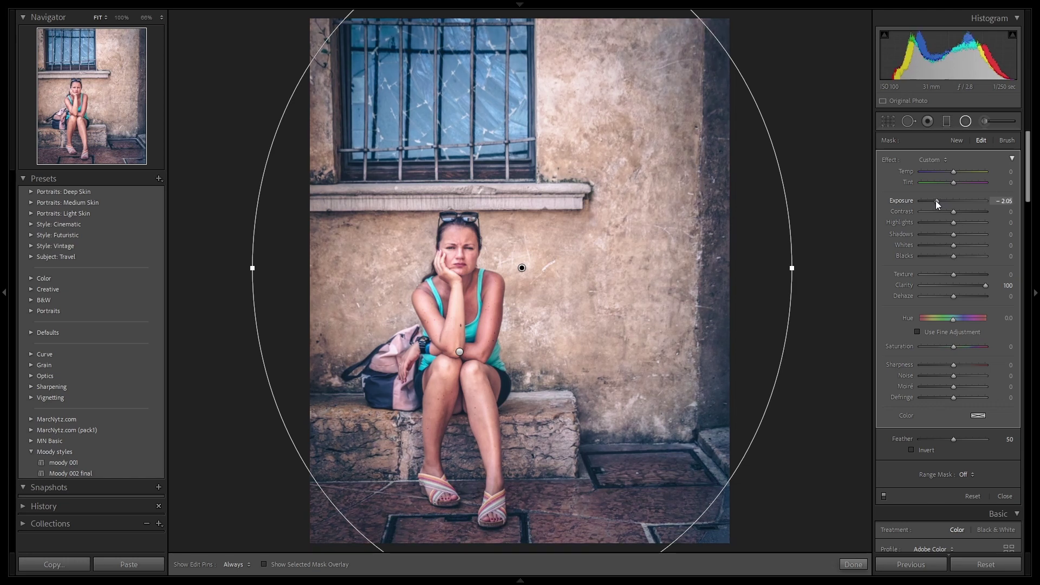
left_click(853, 563)
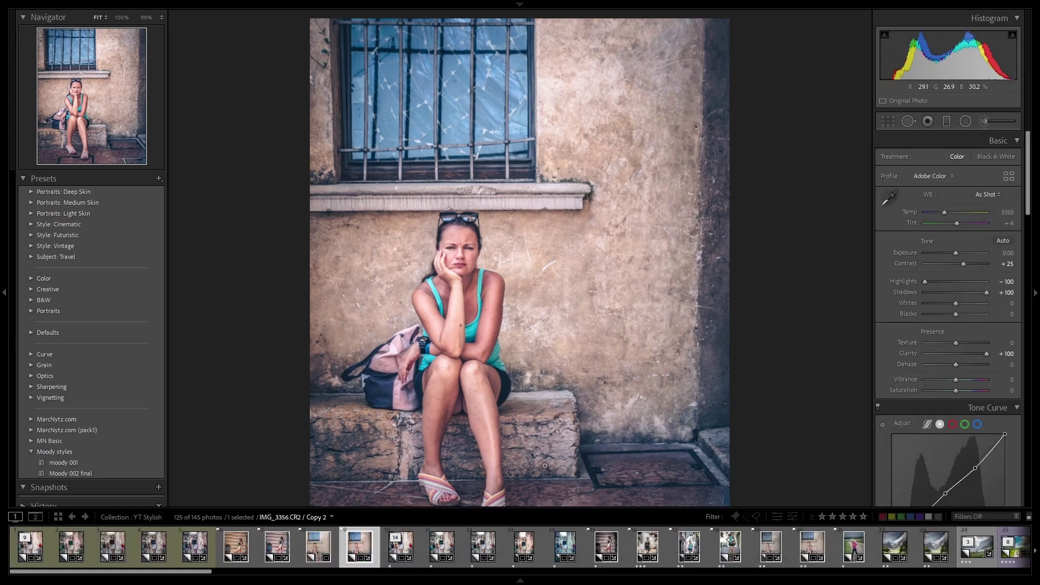
key("ctrl+z")
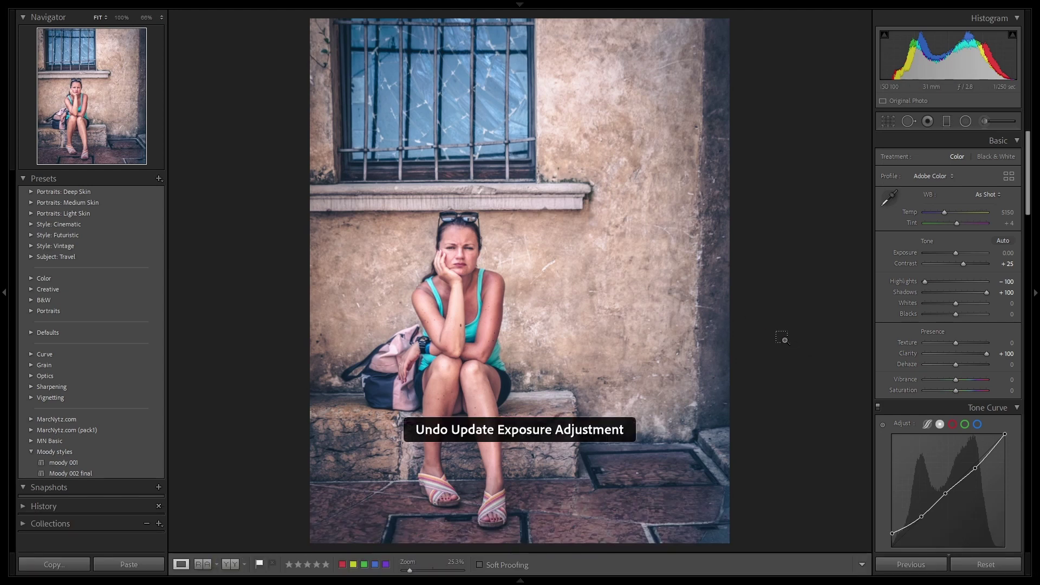
key("ctrl+y")
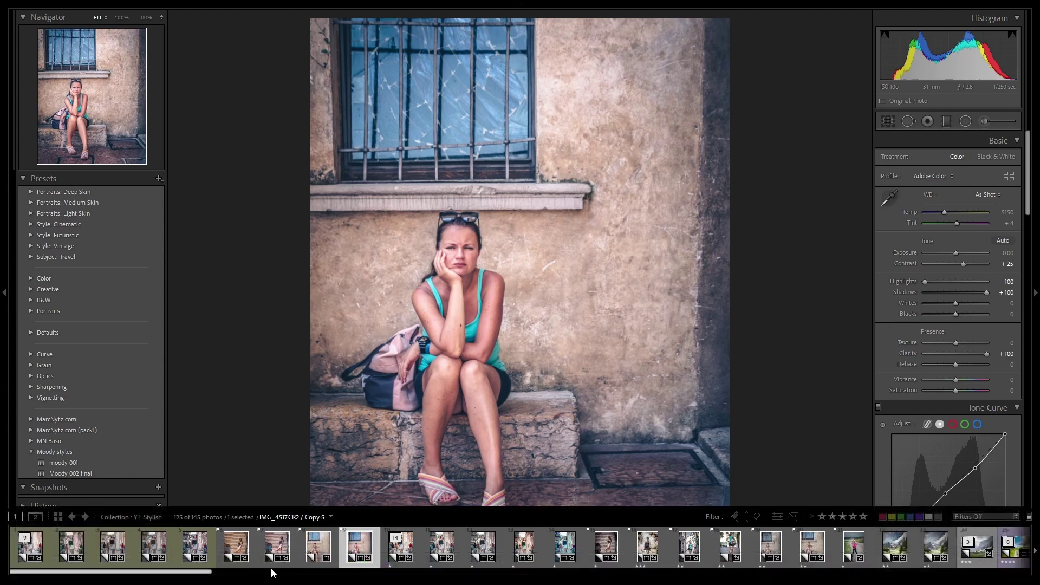
left_click(318, 546)
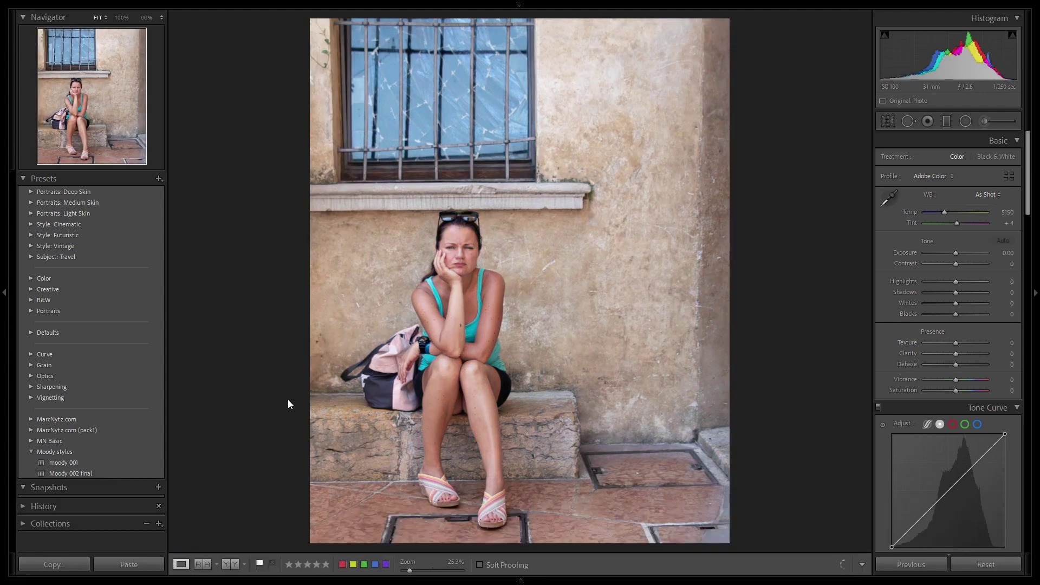
left_click(358, 549)
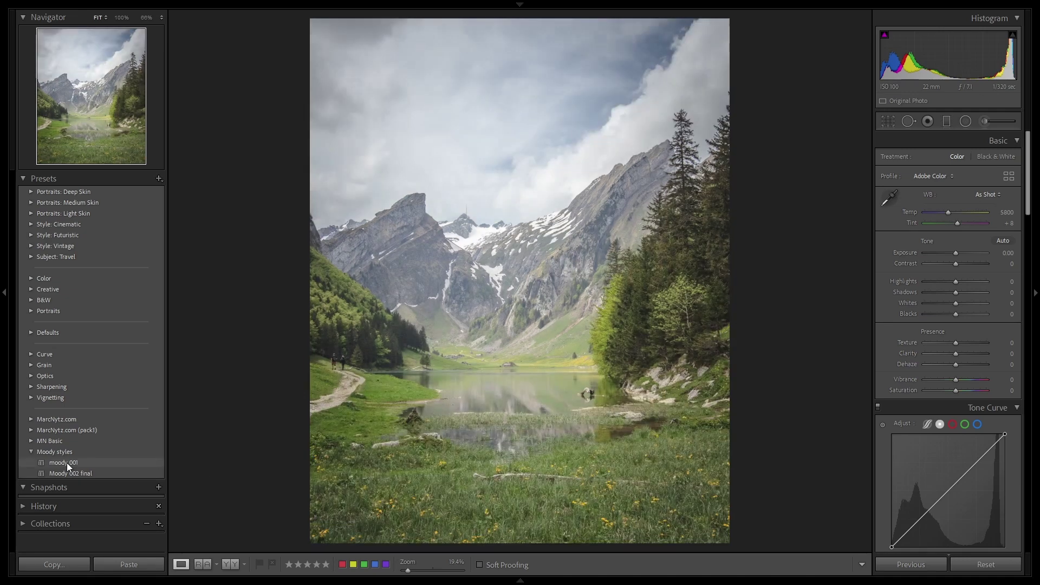
Apply moody 001 to the Alpine lake photo with Clarity +82 and Dehaze +20
left_click(67, 463)
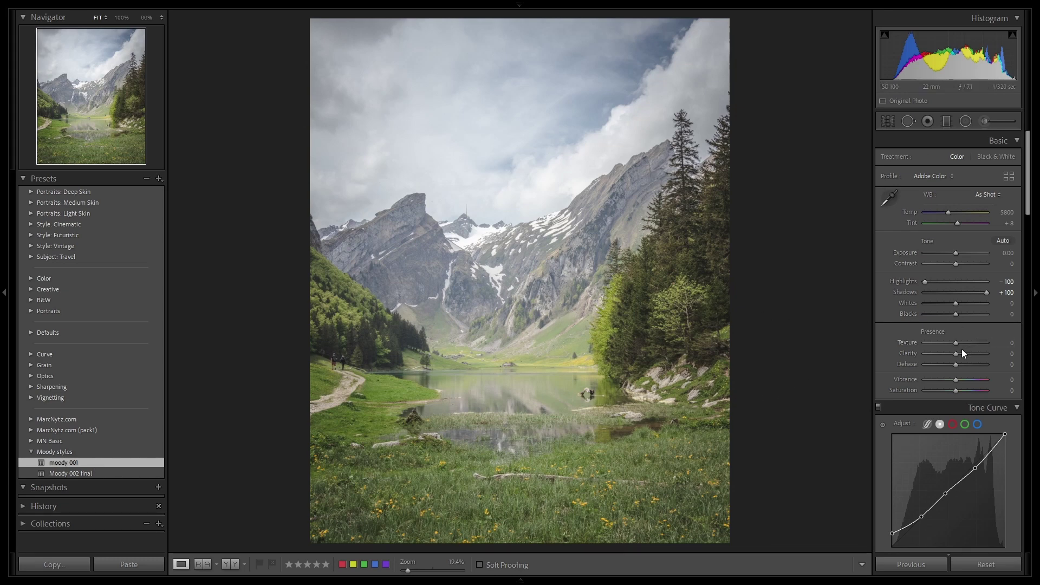
mouse_move(955, 352)
left_mouse_down()
mouse_move(999, 356)
mouse_move(980, 356)
left_mouse_up()
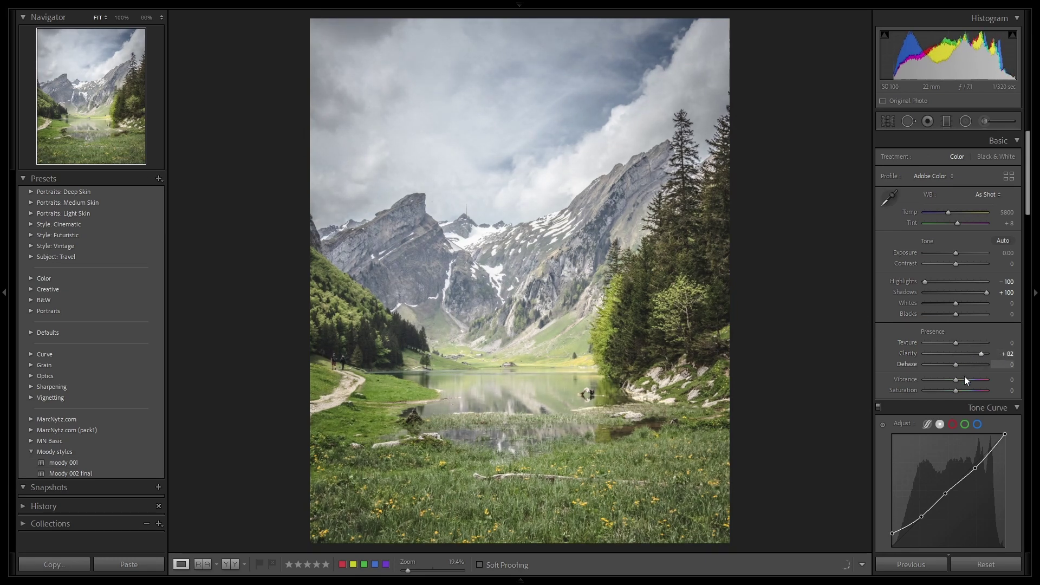
scroll(955, 366, "up", 1)
scroll(955, 366, "up", 1)
scroll(956, 366, "up", 1)
scroll(956, 366, "up", 1)
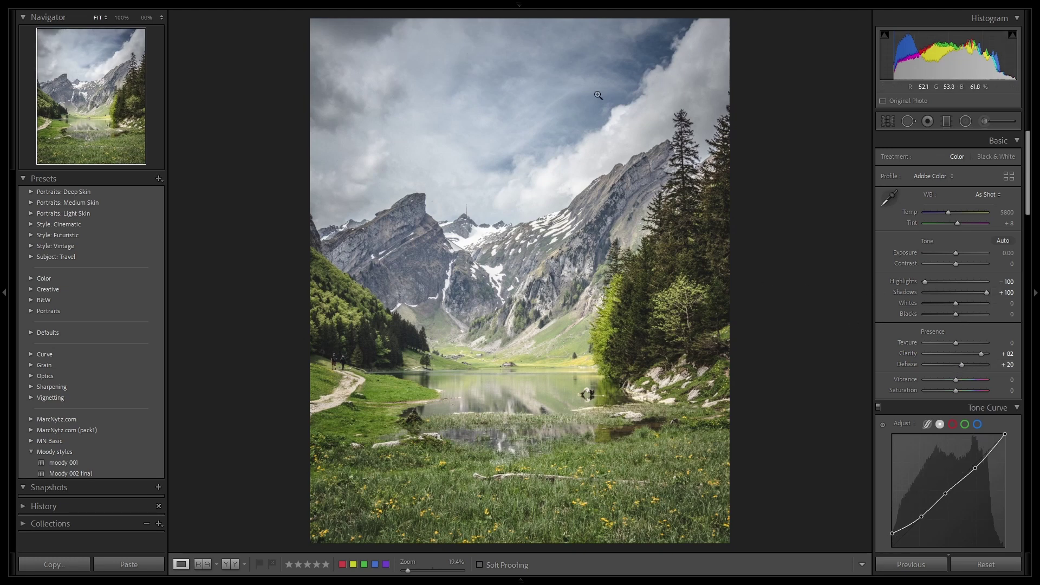
Set HSL Luminance to Blue -77, Green +8 and Yellow -10
scroll(928, 300, "down", 3)
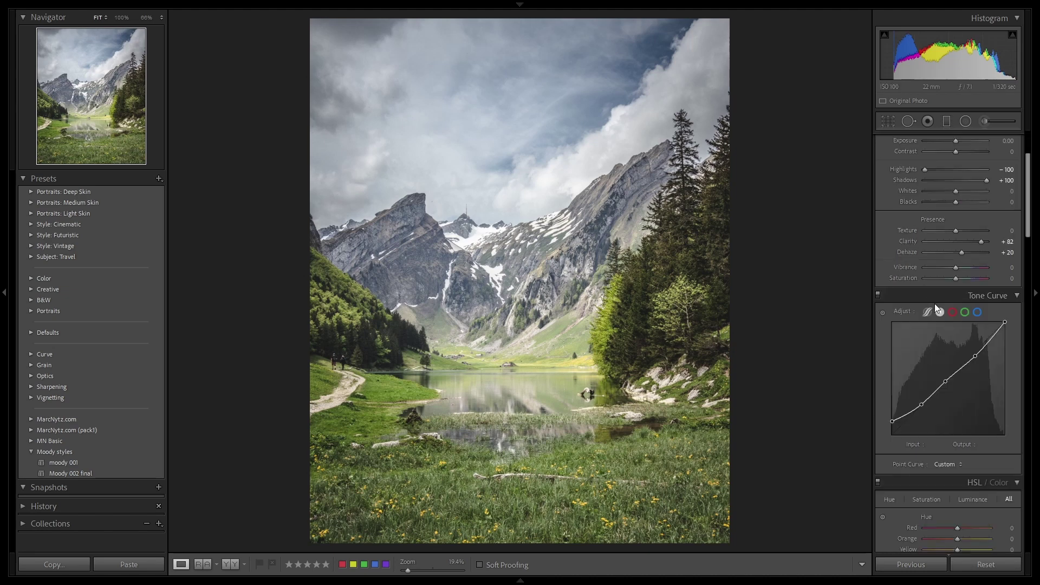
scroll(934, 303, "down", 3)
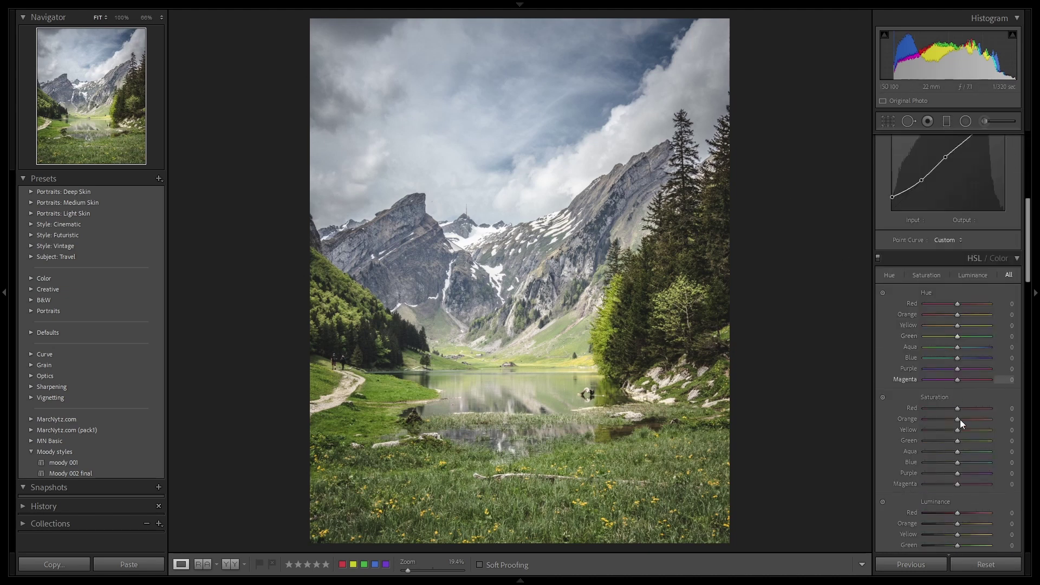
scroll(963, 446, "down", 3)
scroll(967, 431, "up", 3)
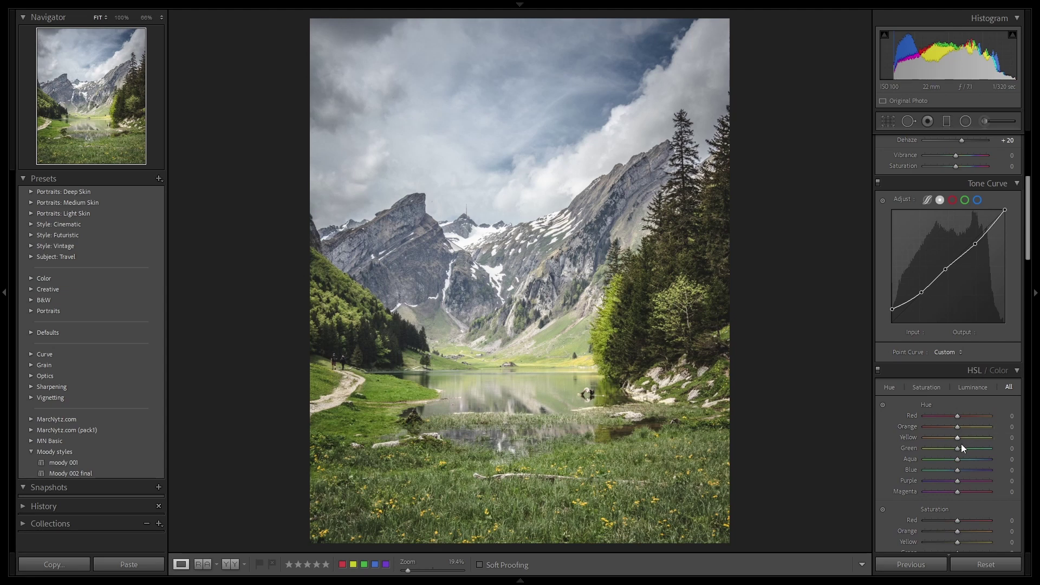
scroll(961, 444, "down", 3)
scroll(970, 505, "down", 3)
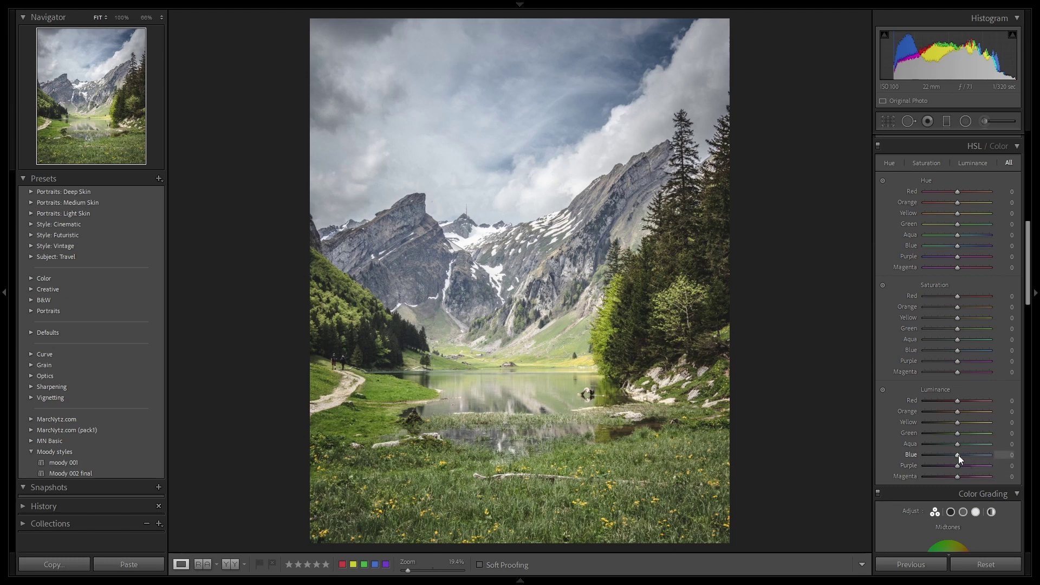
mouse_move(957, 454)
left_mouse_down()
mouse_move(910, 456)
mouse_move(934, 453)
left_mouse_up()
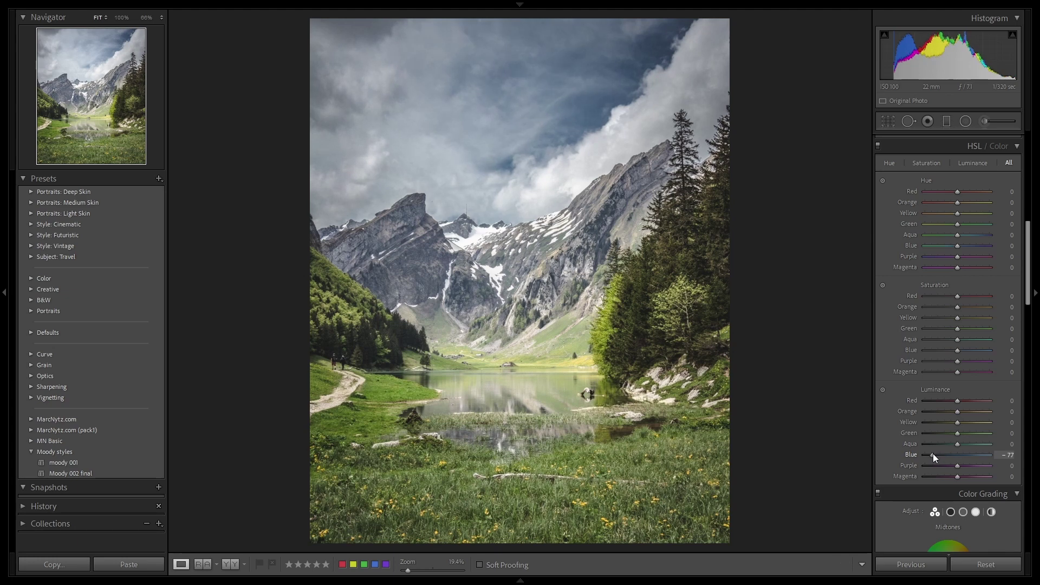
mouse_move(958, 433)
left_mouse_down()
mouse_move(975, 433)
mouse_move(959, 433)
left_mouse_up()
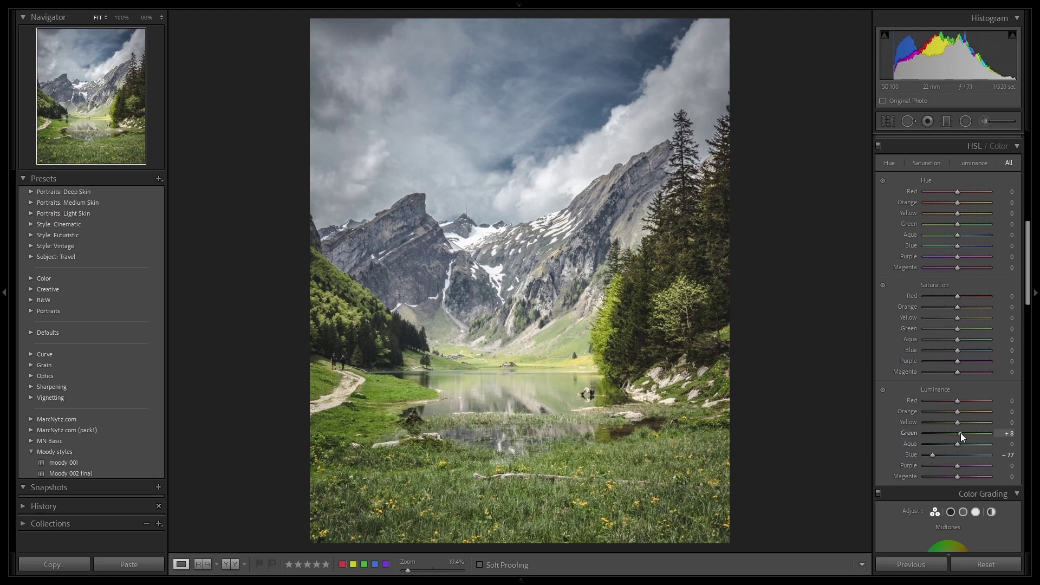
mouse_move(958, 422)
left_mouse_down()
mouse_move(944, 424)
mouse_move(952, 425)
left_mouse_up()
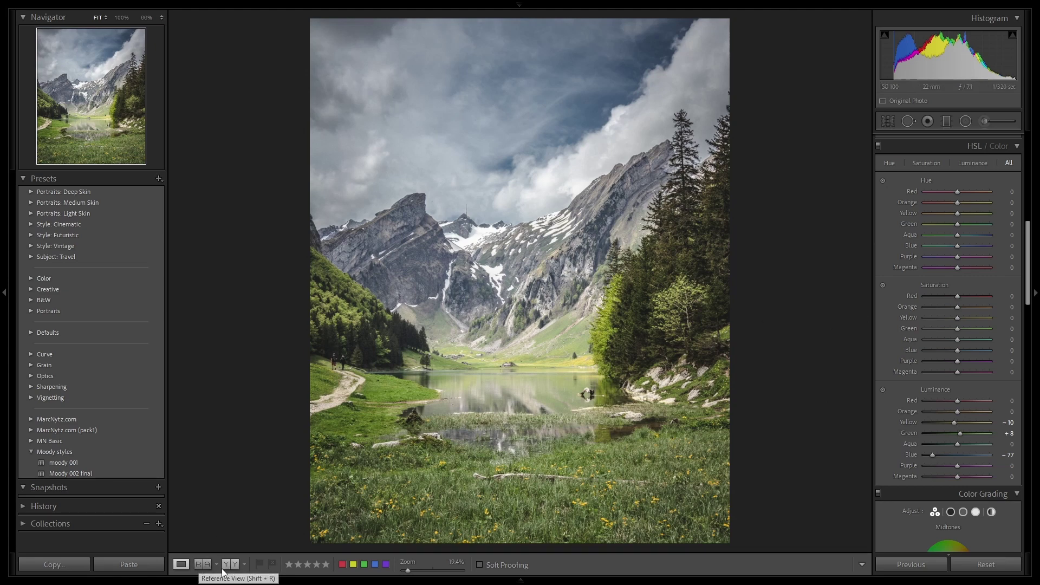
Show the lake edit in Reference View beside the other moody version set as reference
left_click(200, 565)
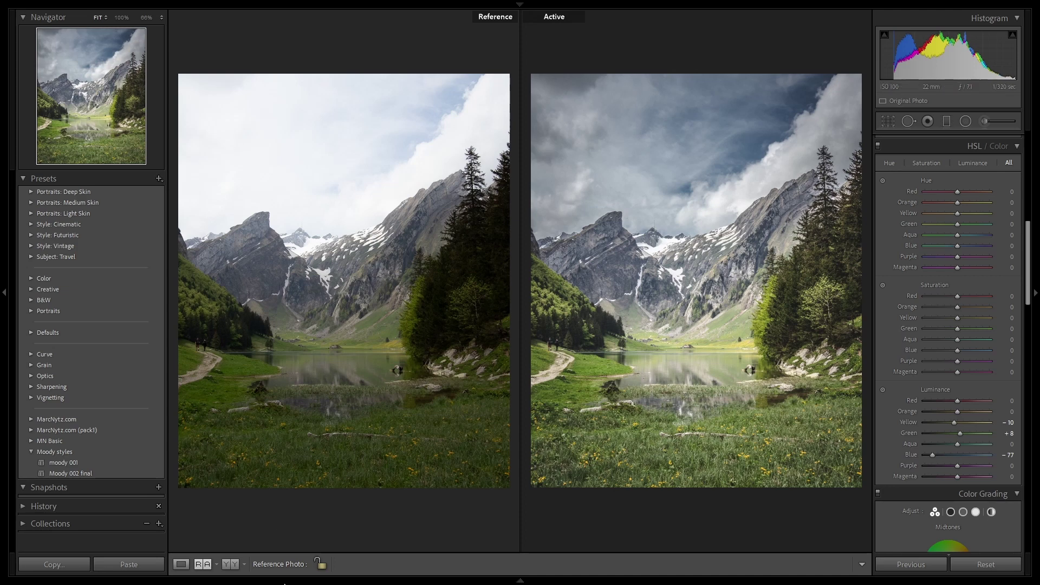
mouse_move(520, 580)
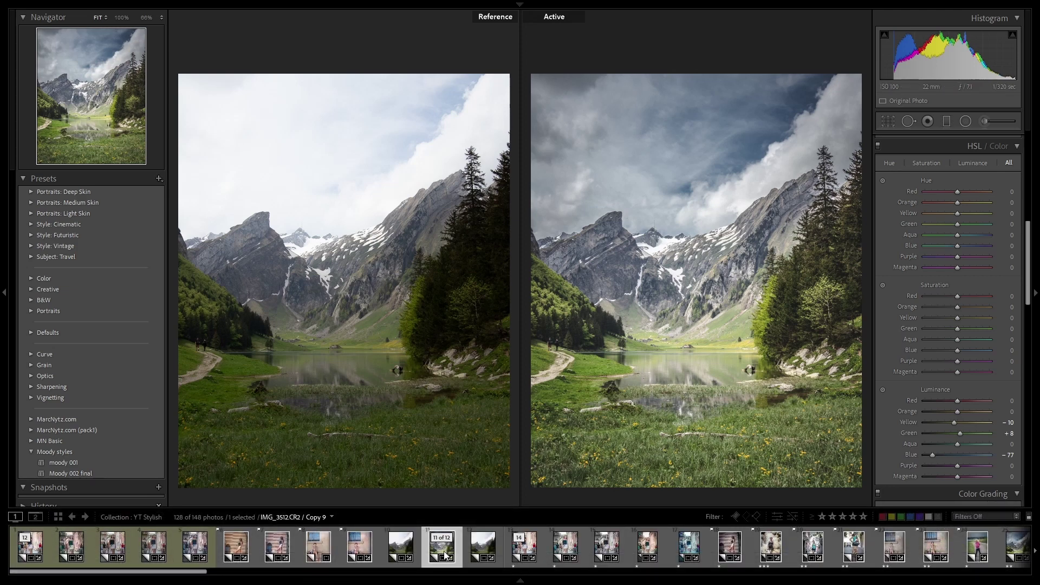
left_click_drag(444, 556, 375, 380)
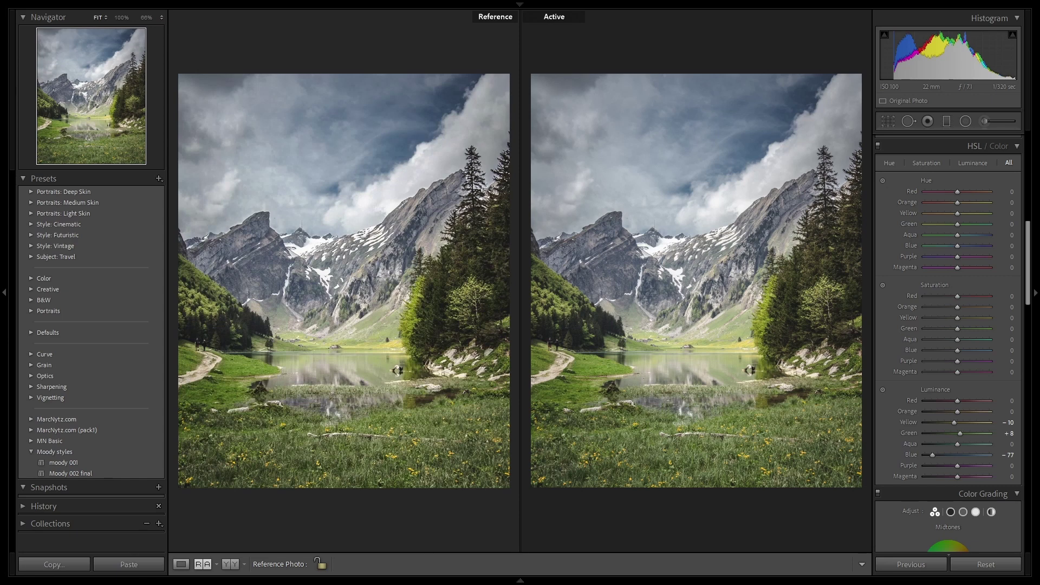
mouse_move(483, 547)
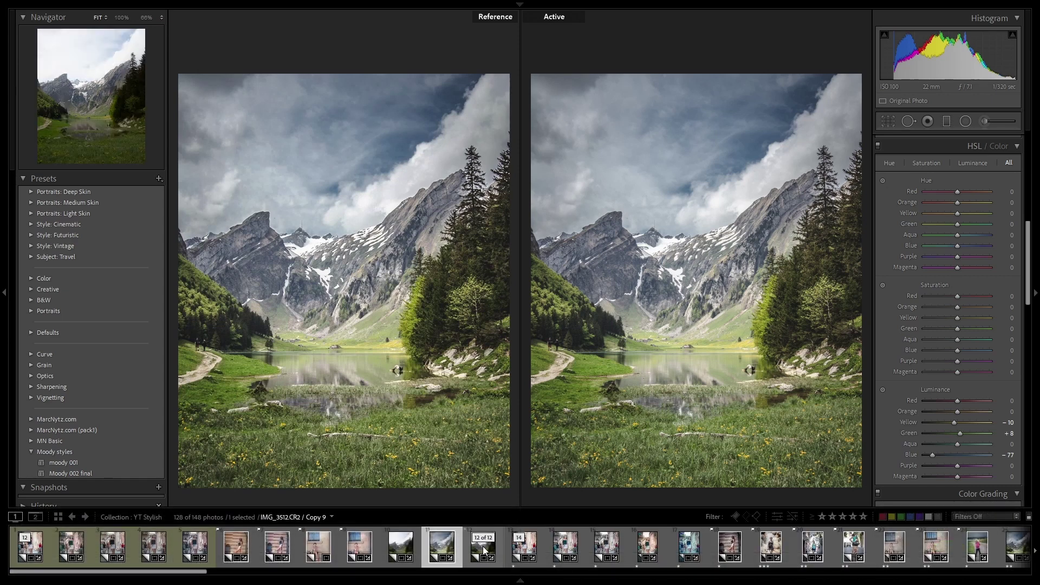
right_click(437, 550)
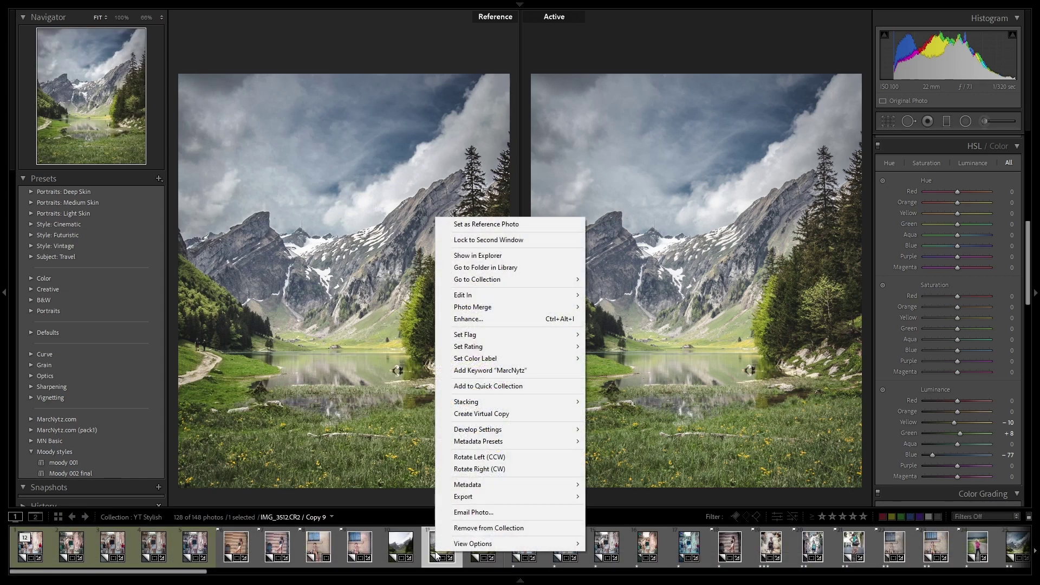
left_click(481, 413)
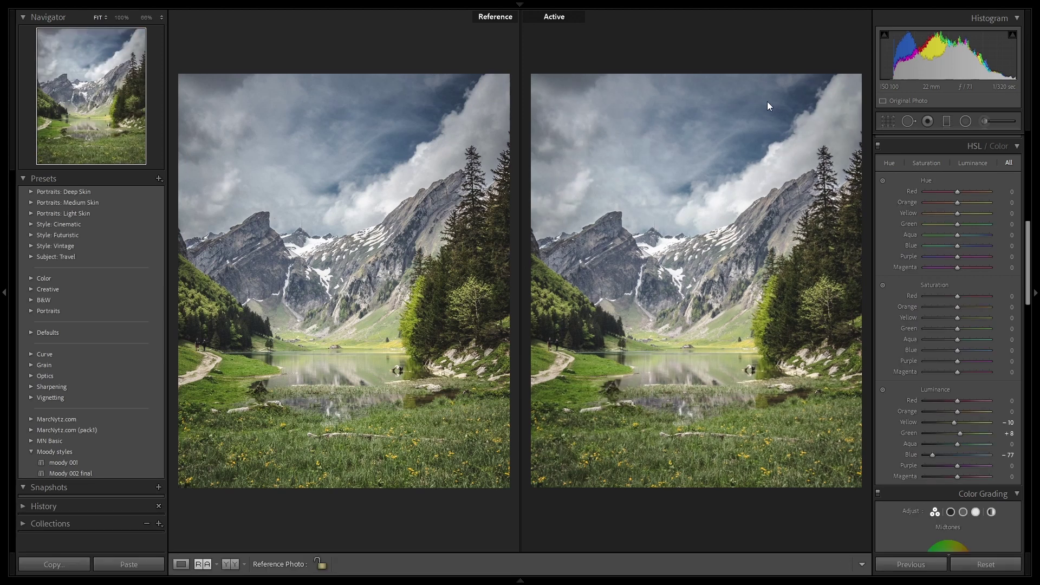
Draw a large radial filter over the lake photo with Exposure -2.52, Clarity 100, Dehaze 19
scroll(934, 341, "up", 5)
scroll(974, 340, "up", 5)
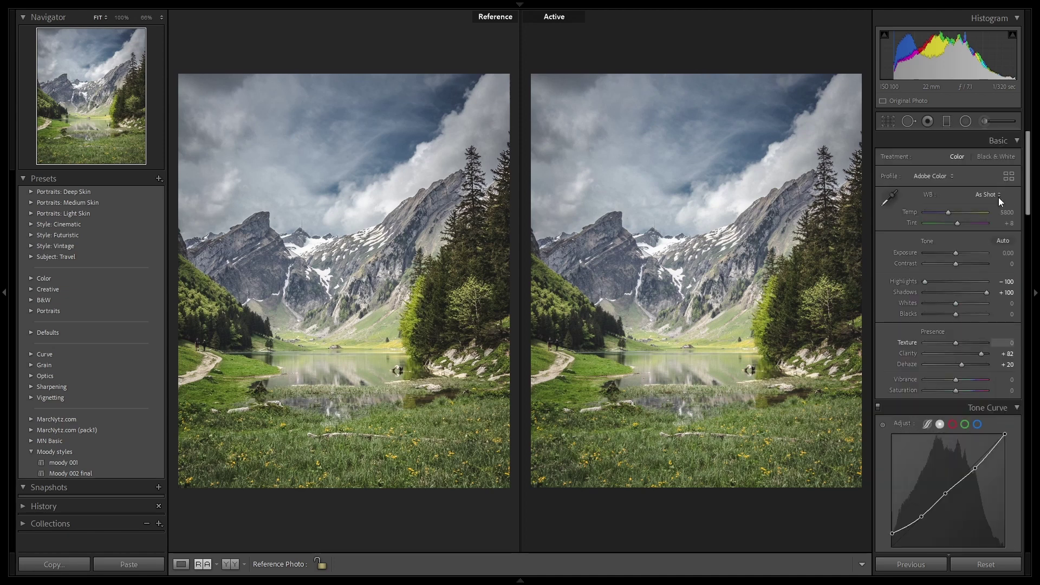
left_click(966, 121)
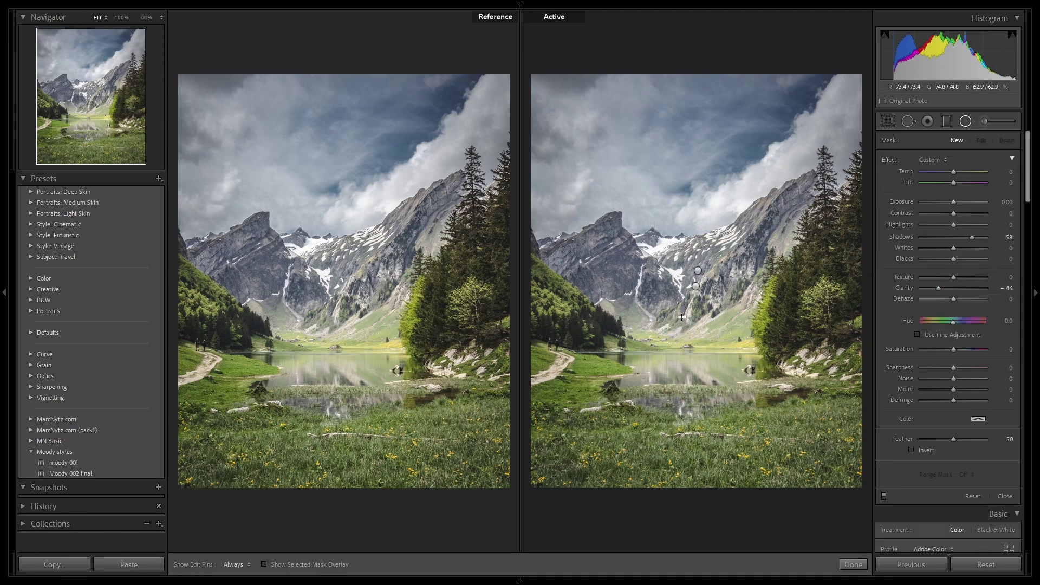
left_click(695, 285)
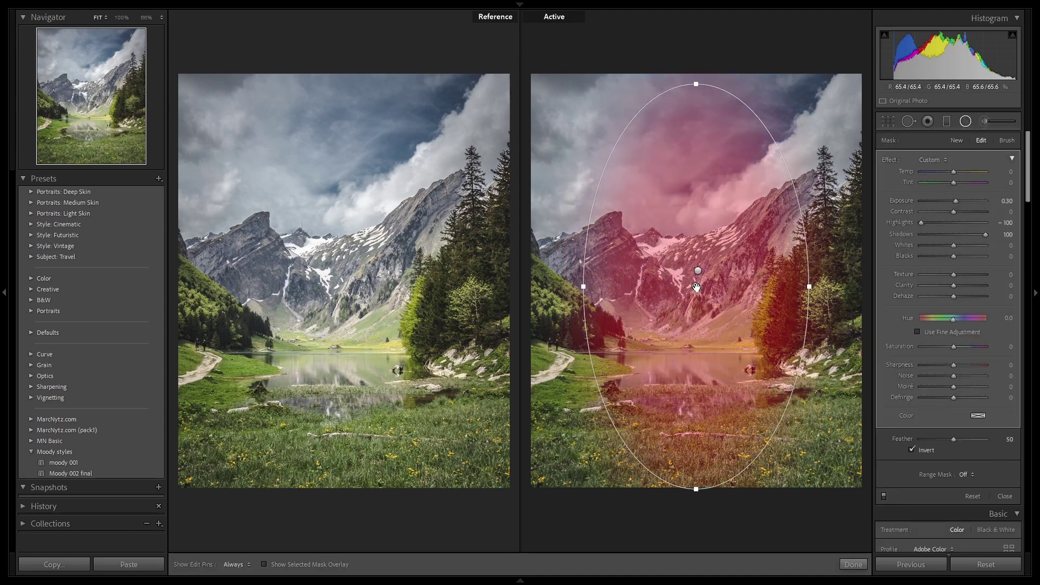
left_click_drag(699, 271, 912, 532)
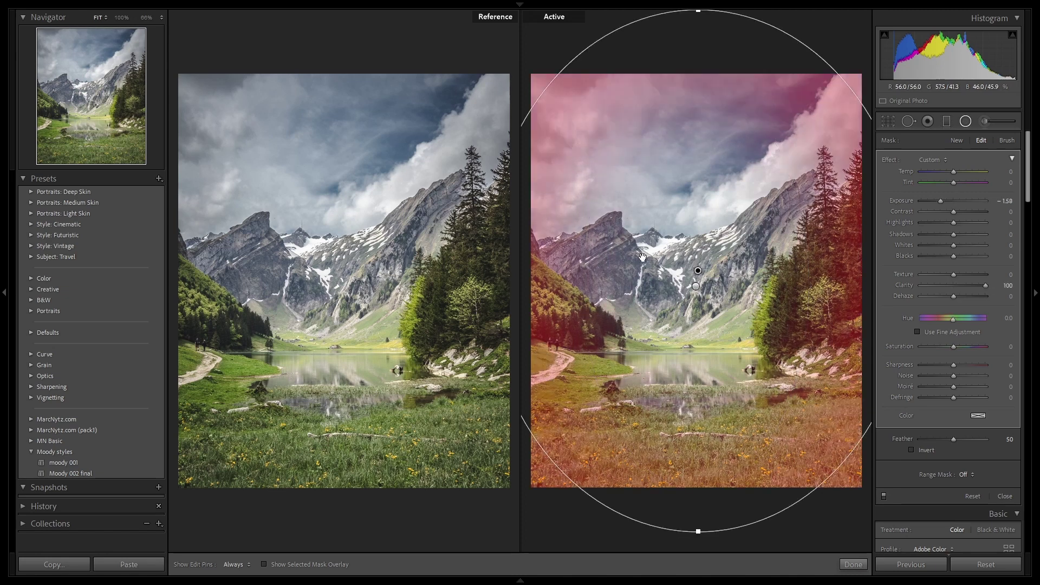
left_click_drag(939, 198, 931, 202)
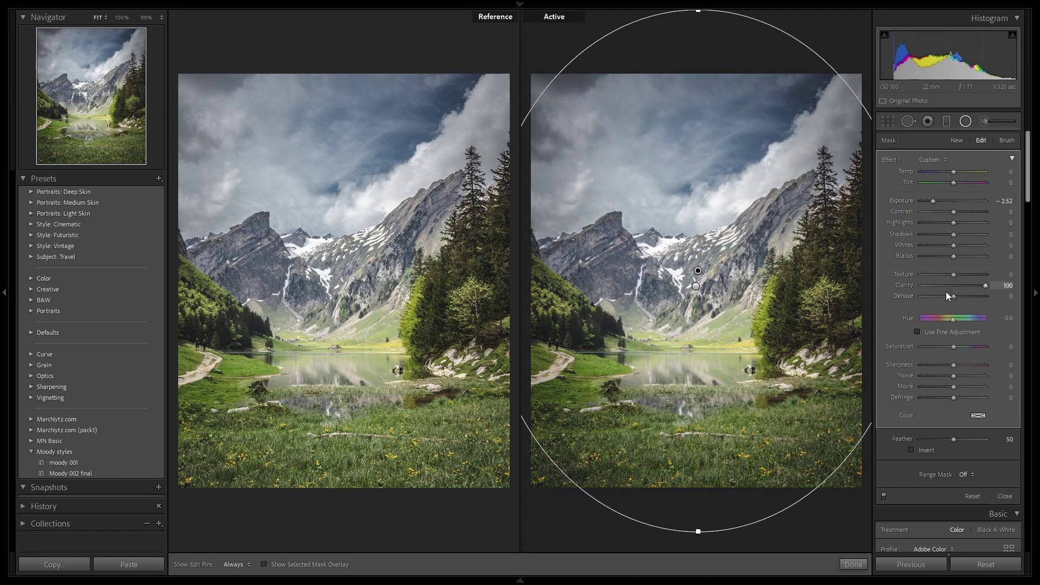
left_click_drag(956, 296, 958, 297)
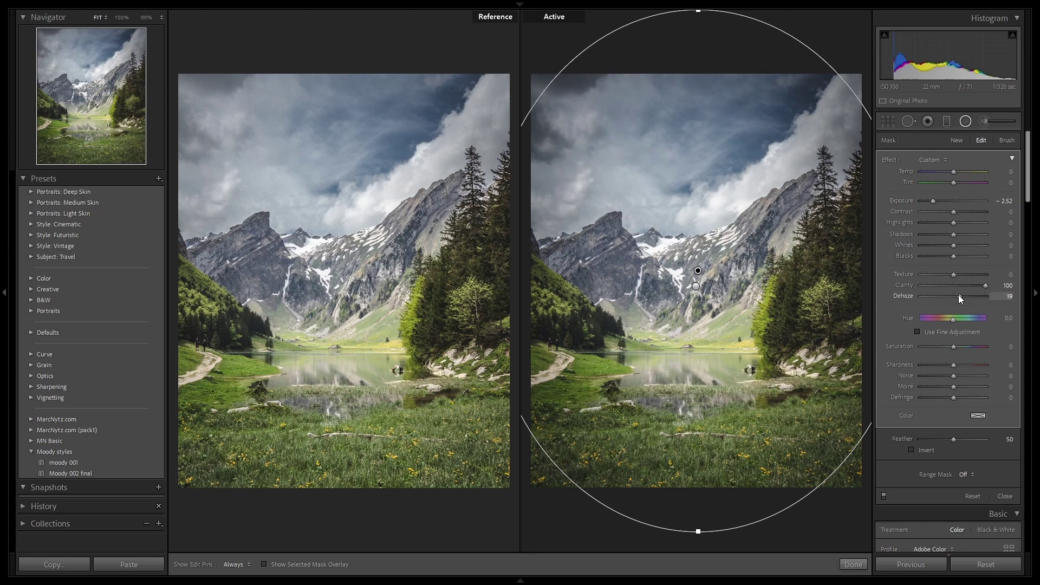
left_click(866, 563)
In HSL/Color, shift the Green hue of the lake photo to +20
scroll(967, 327, "down", 3)
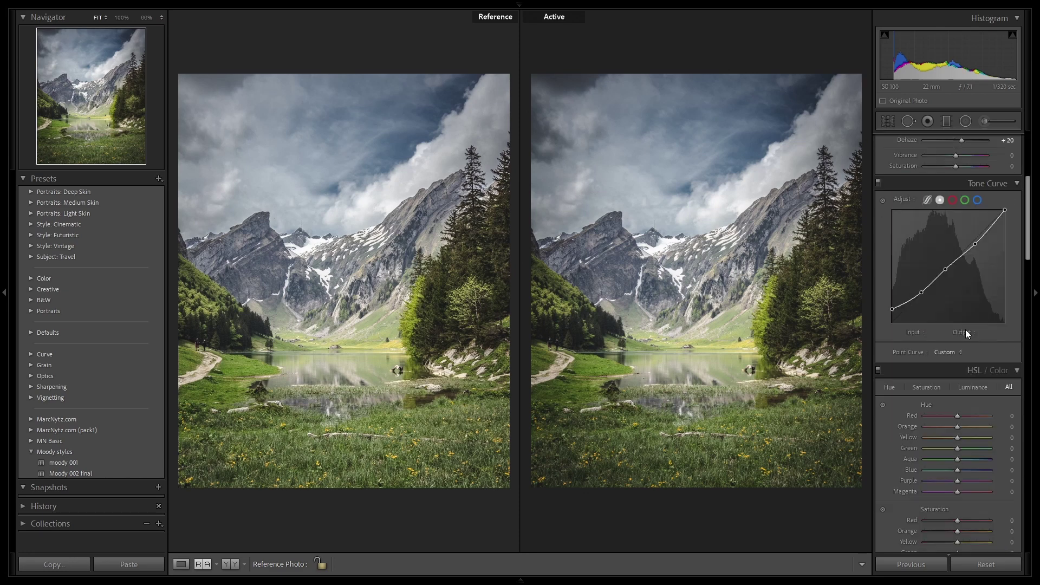
scroll(965, 329, "down", 3)
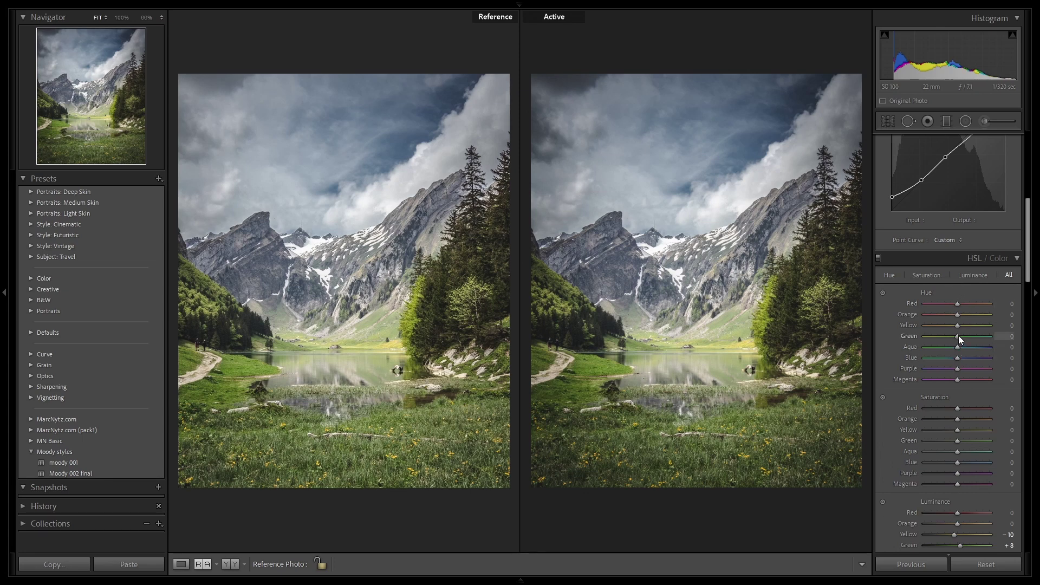
left_click_drag(958, 337, 966, 336)
Resize and recentre the +0.30 exposure radial oval lower so it spans the mountains and lake
left_click(965, 121)
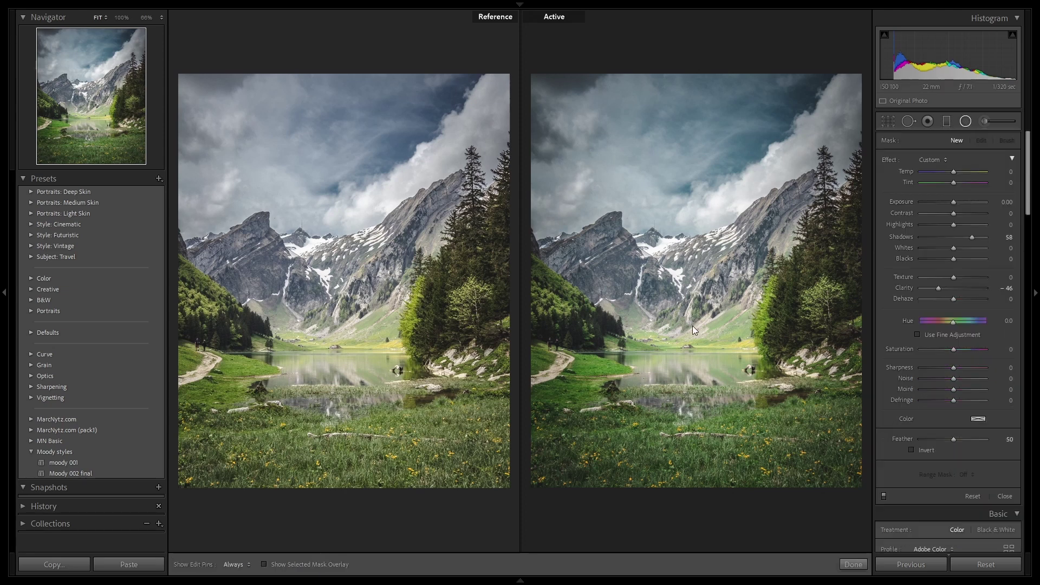
left_click(695, 286)
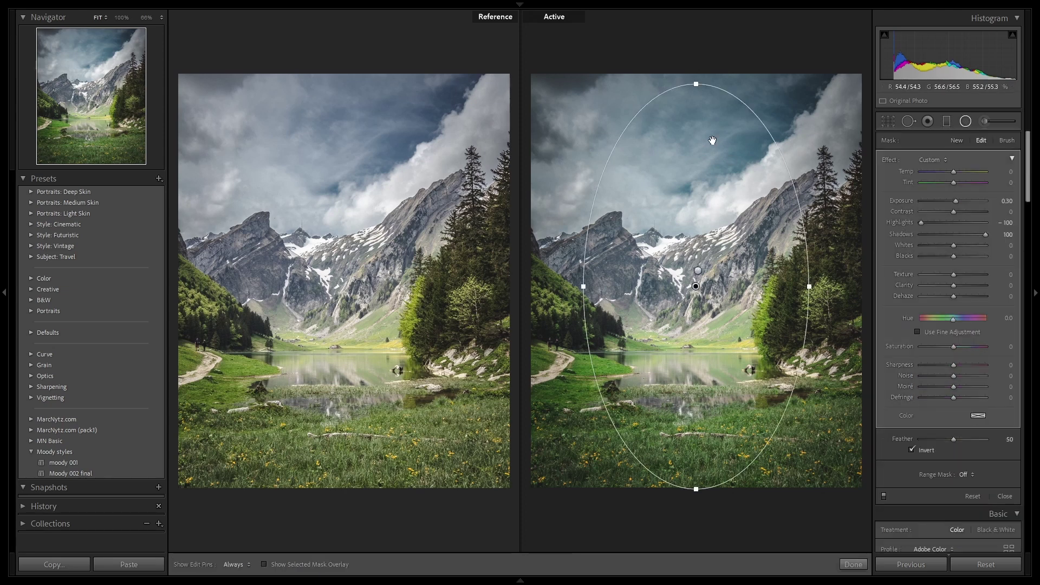
mouse_move(696, 84)
left_mouse_down()
mouse_move(703, 156)
mouse_move(703, 139)
left_mouse_up()
left_click_drag(693, 284, 694, 320)
left_click_drag(808, 314, 834, 316)
left_click_drag(695, 316, 695, 321)
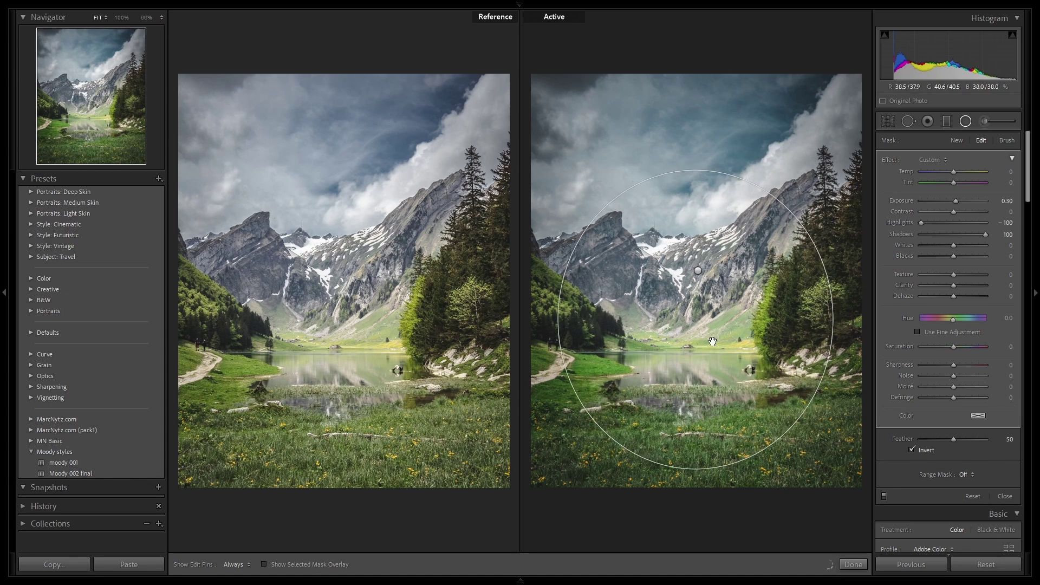
left_click(853, 564)
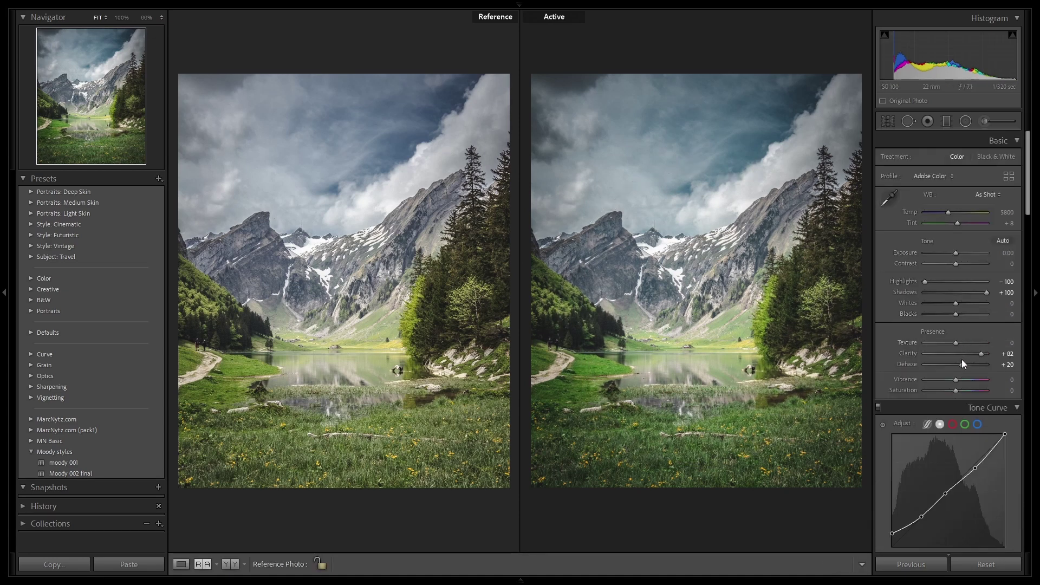
Lower the lake photo's Vibrance to -33 in the Basic panel for muted colours
left_click_drag(957, 380, 947, 381)
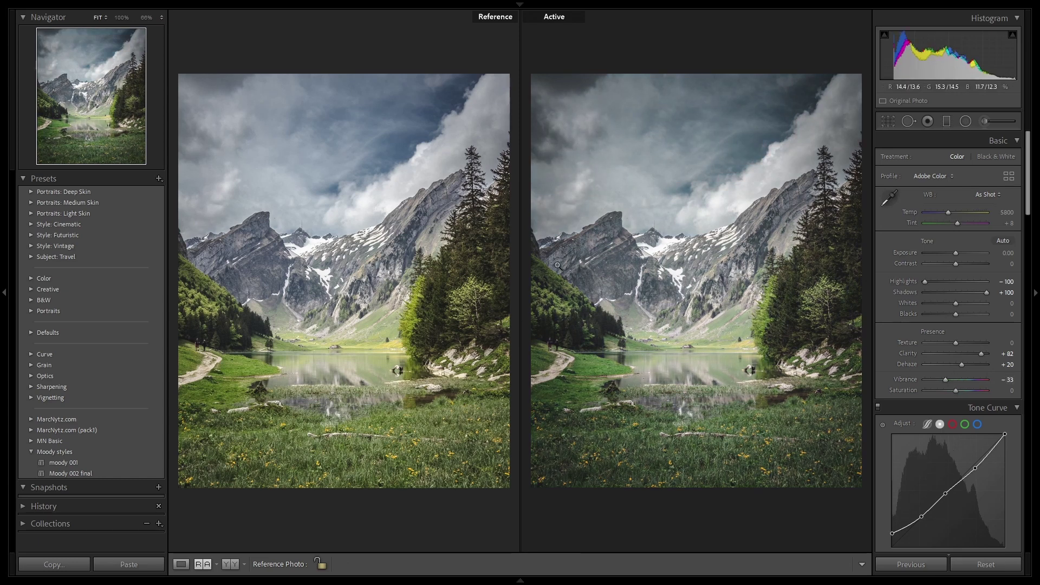